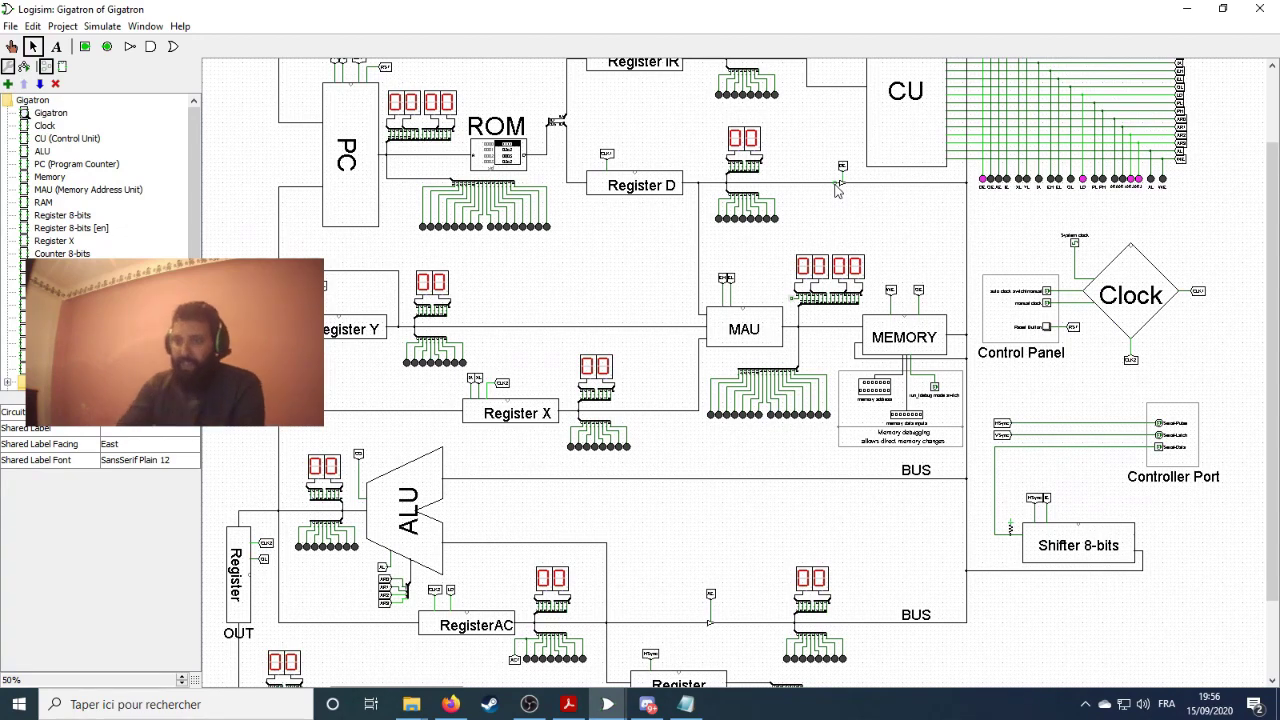
- Open Instructions set.pdf from the Megatrone Computer folder in Acrobat Reader
left_click(568, 704)
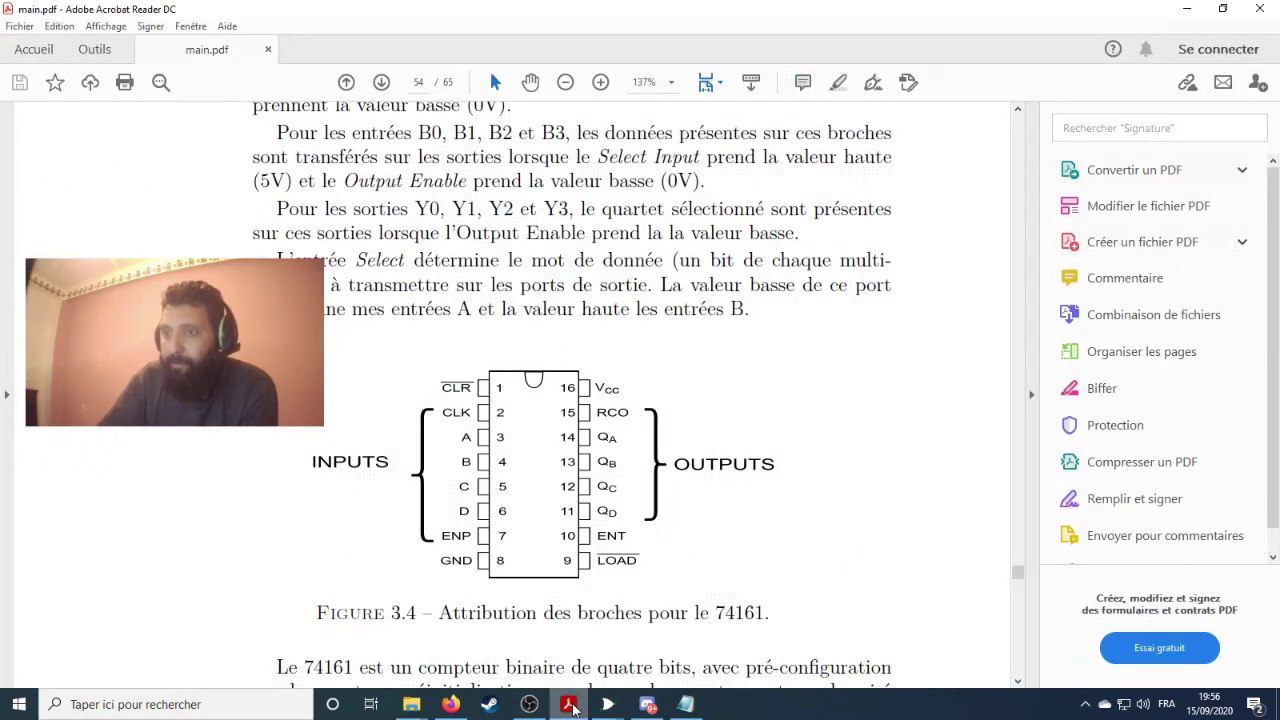
mouse_move(411, 704)
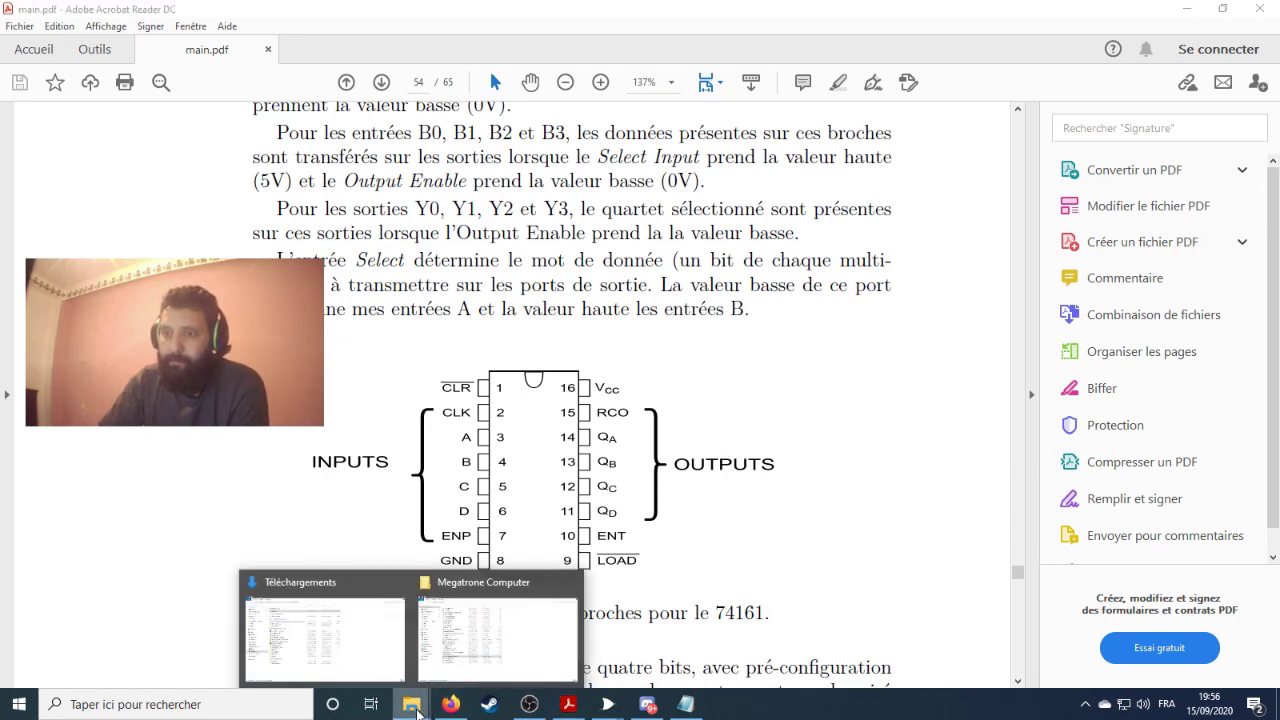
left_click(476, 640)
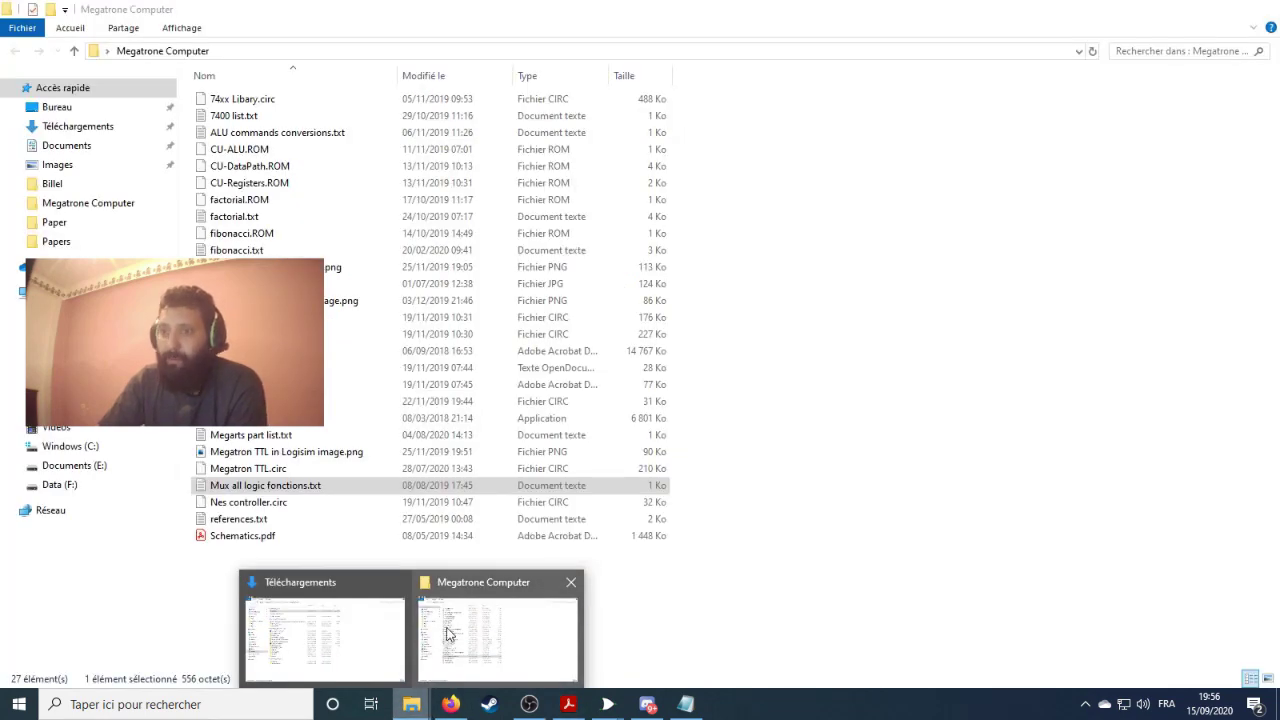
left_click(447, 632)
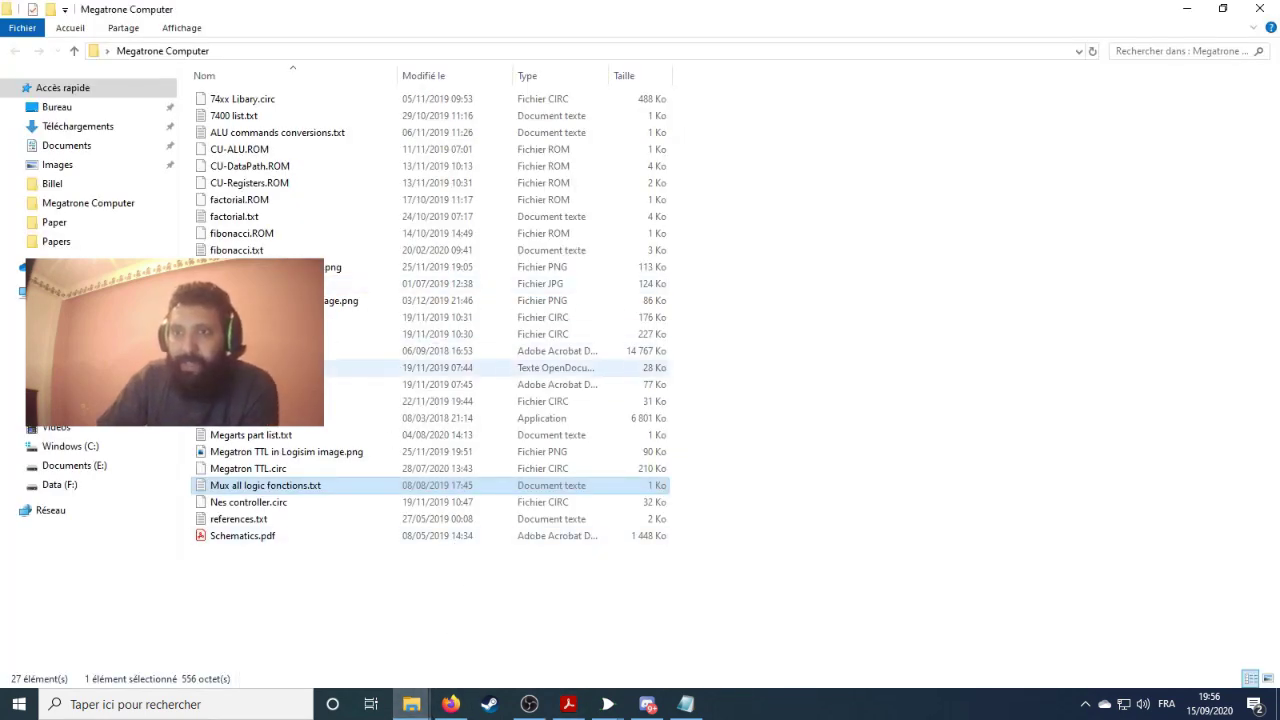
double_click(343, 390)
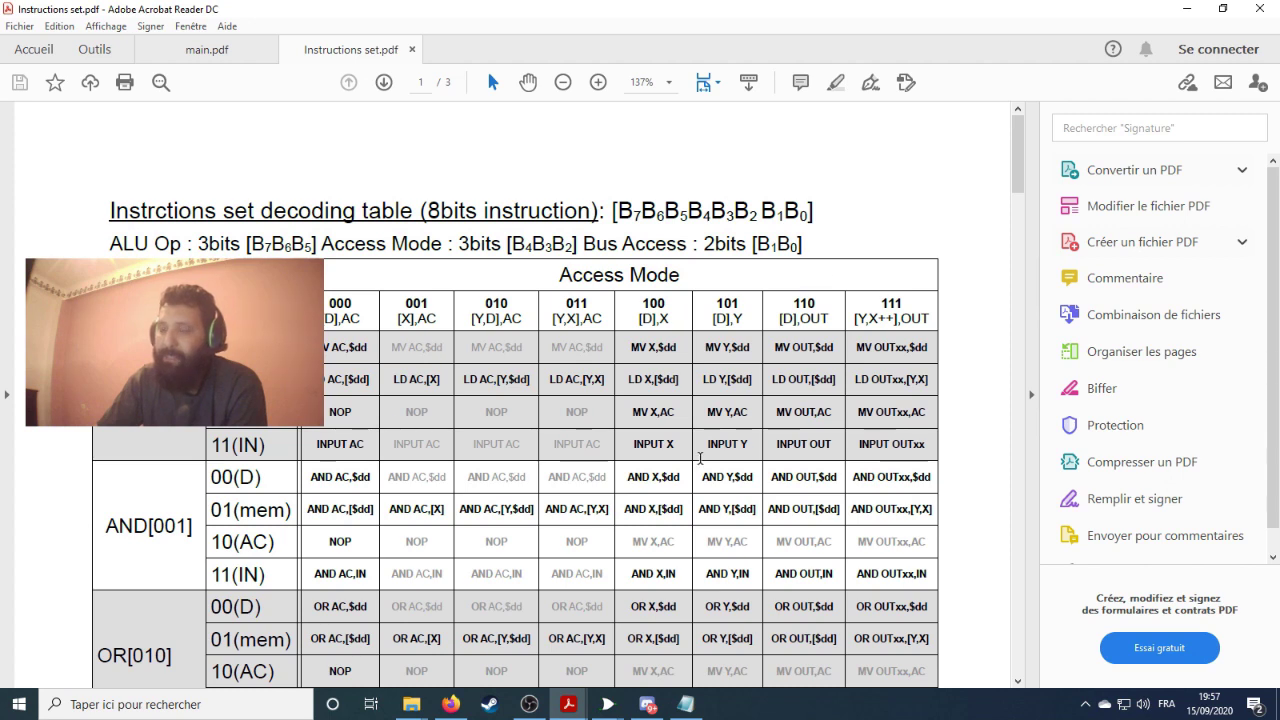
- Switch to Discord and start attaching a file to the open private conversation
mouse_move(405, 710)
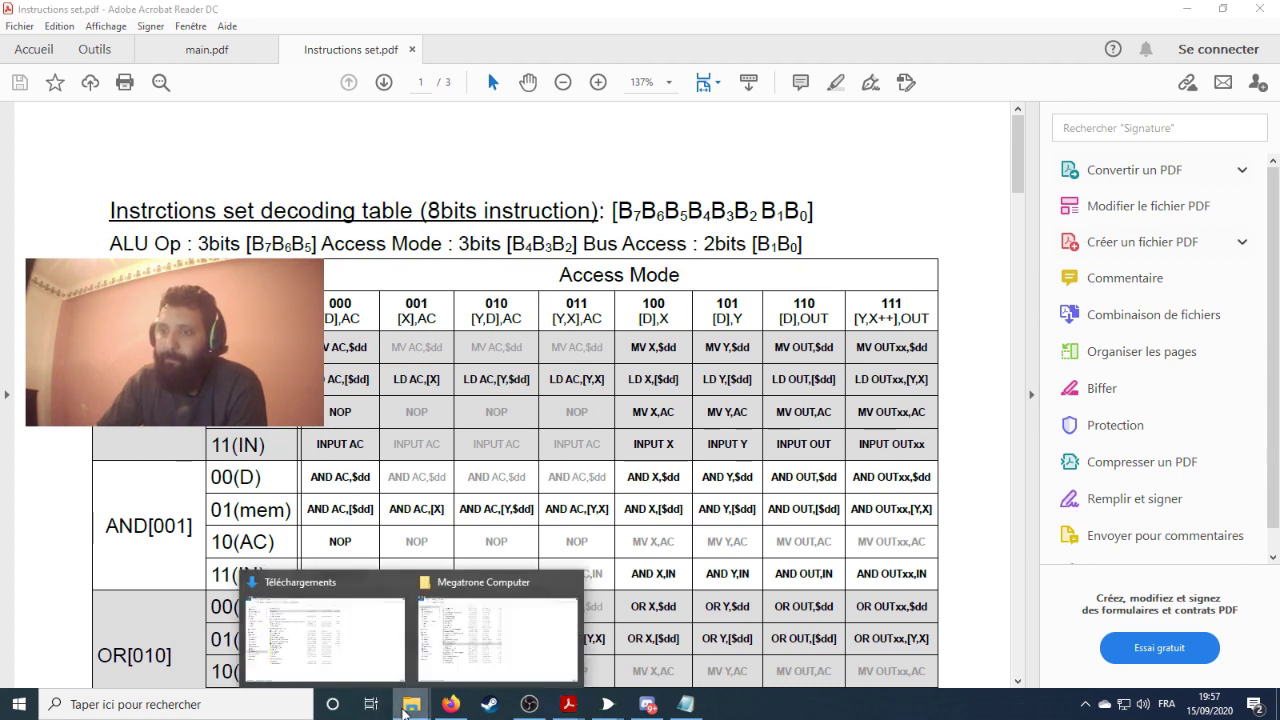
left_click(478, 636)
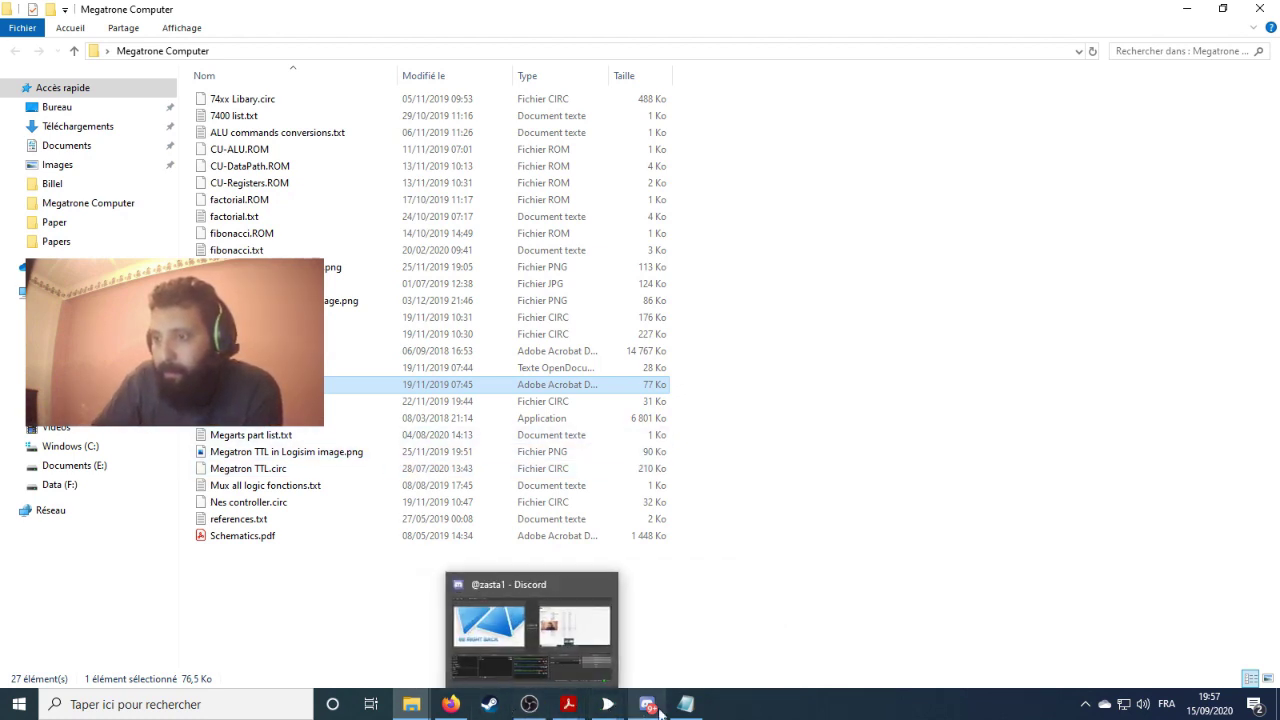
mouse_move(650, 710)
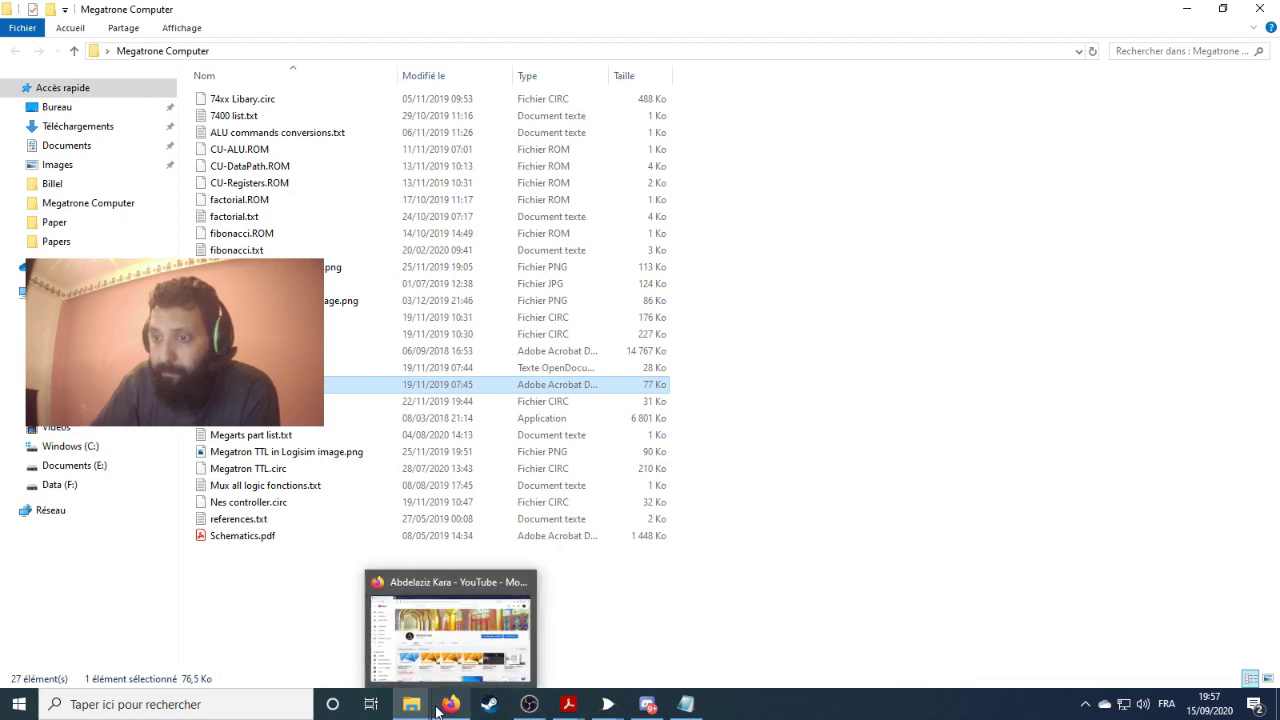
left_click(647, 704)
left_click(283, 651)
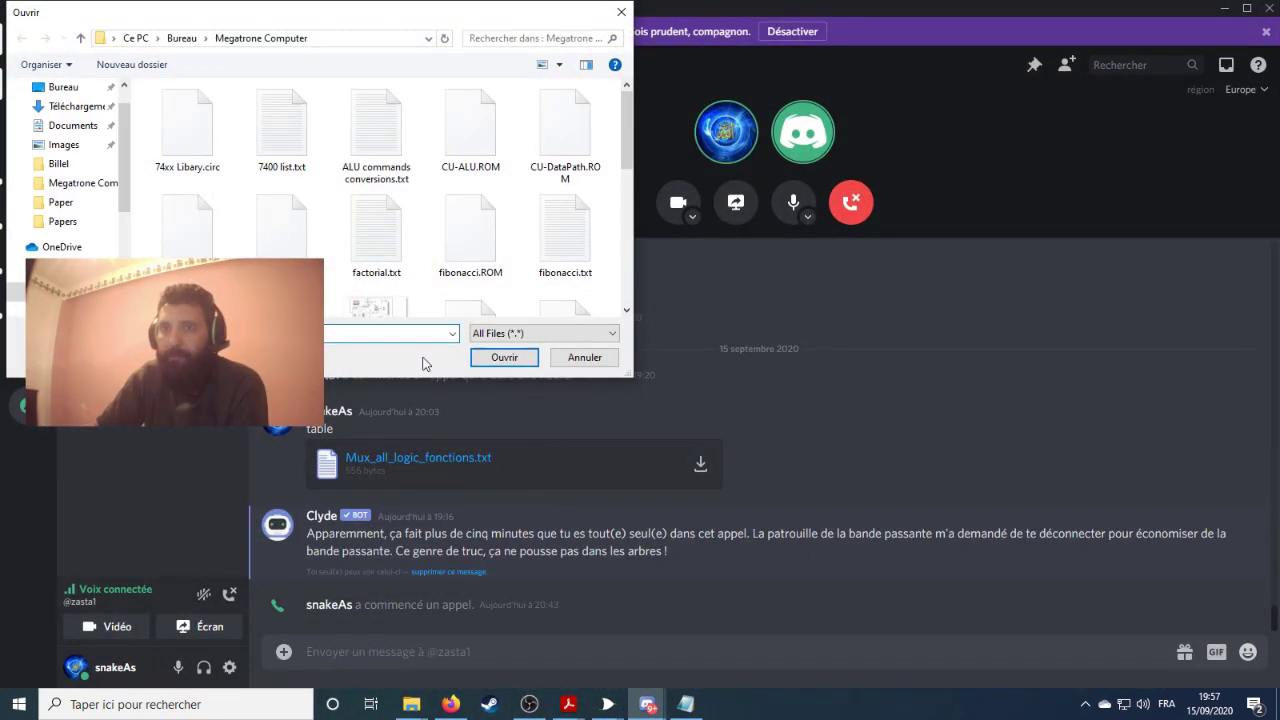
- Upload Instructions set.pdf from the Megatrone Computer folder to the conversation with the comment "IS"
scroll(470, 230, "down", 3)
scroll(476, 226, "down", 1)
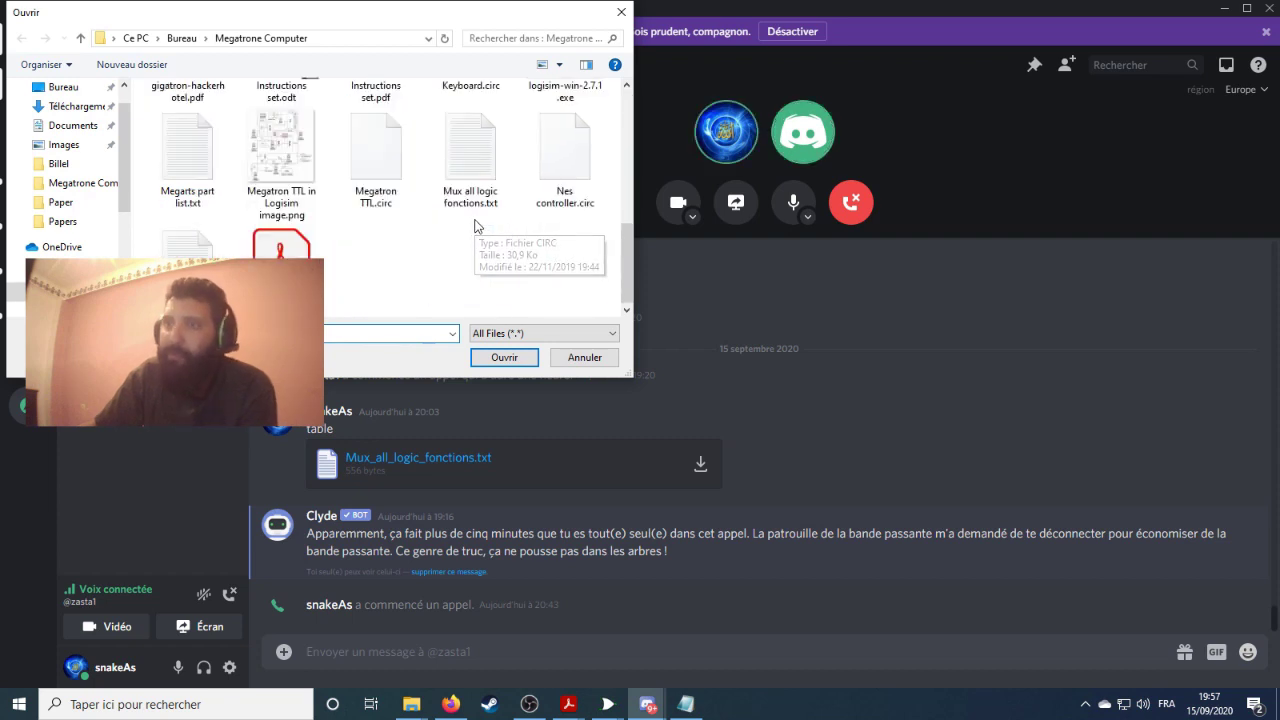
scroll(485, 227, "up", 1)
scroll(495, 228, "down", 1)
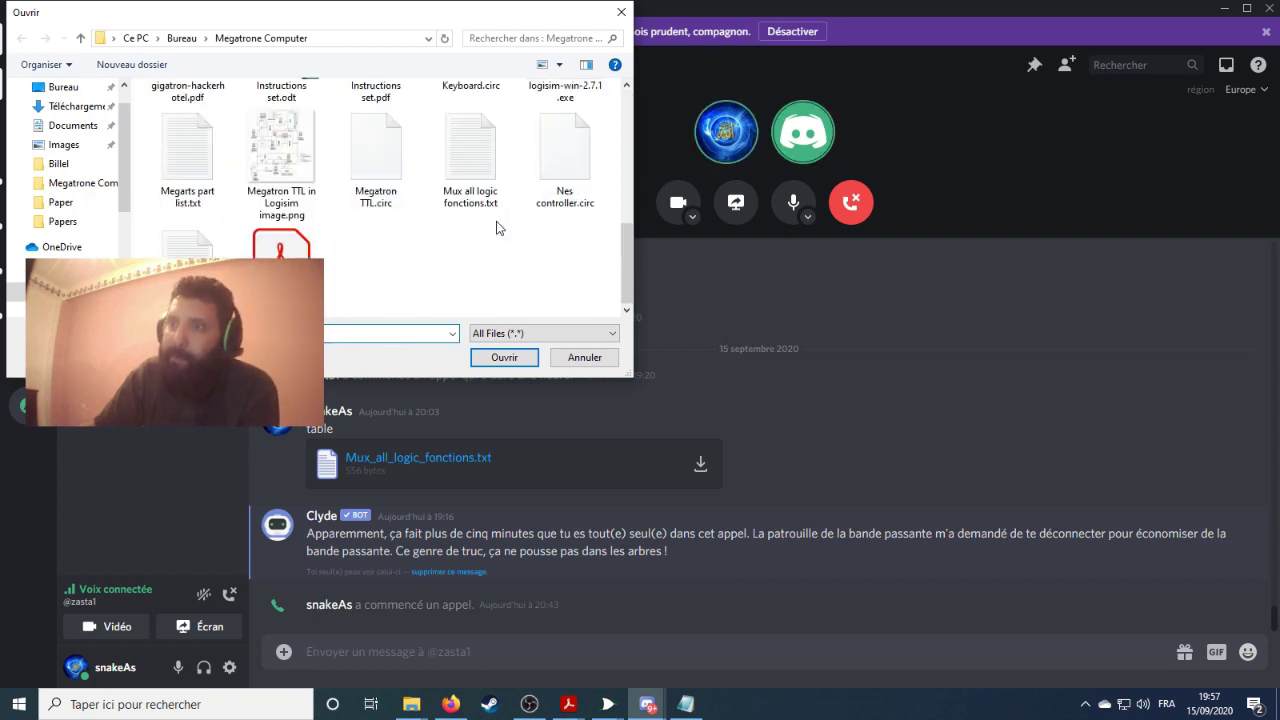
scroll(497, 228, "up", 1)
mouse_move(631, 207)
left_mouse_down()
mouse_move(631, 229)
mouse_move(634, 168)
mouse_move(639, 218)
mouse_move(623, 208)
left_mouse_up()
scroll(453, 240, "up", 2)
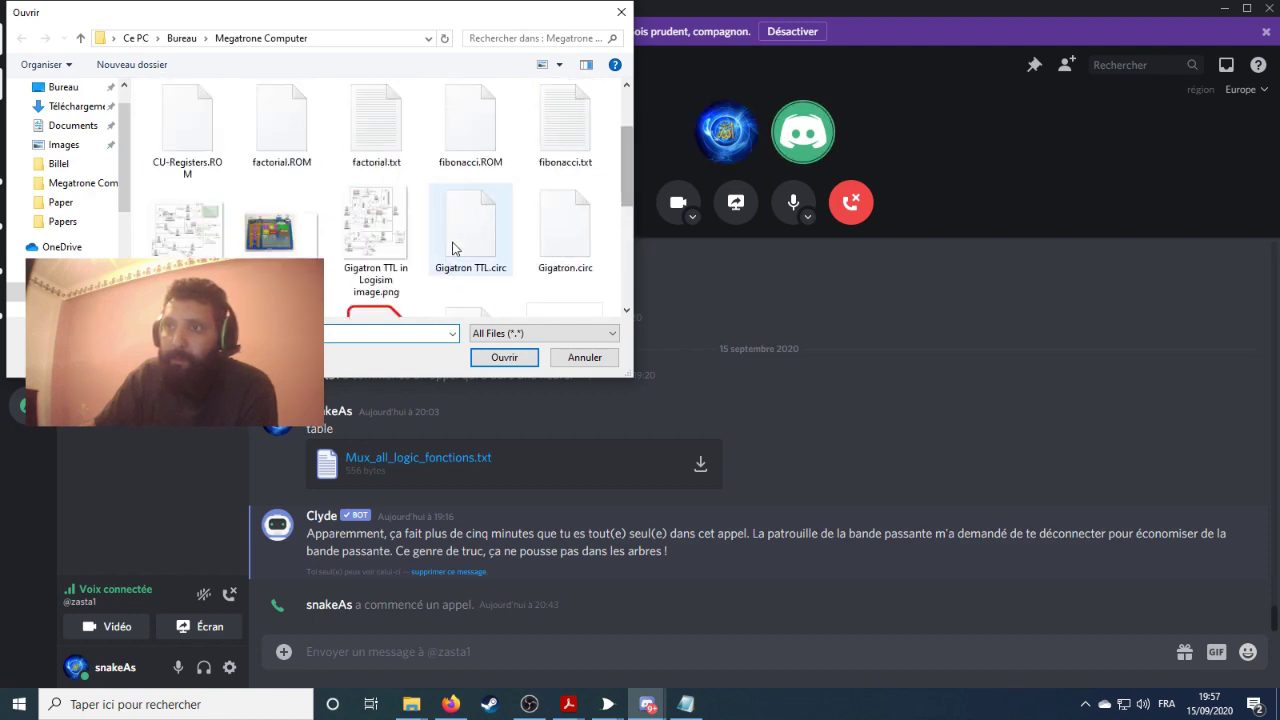
scroll(453, 240, "down", 1)
left_click(372, 262)
left_click(504, 357)
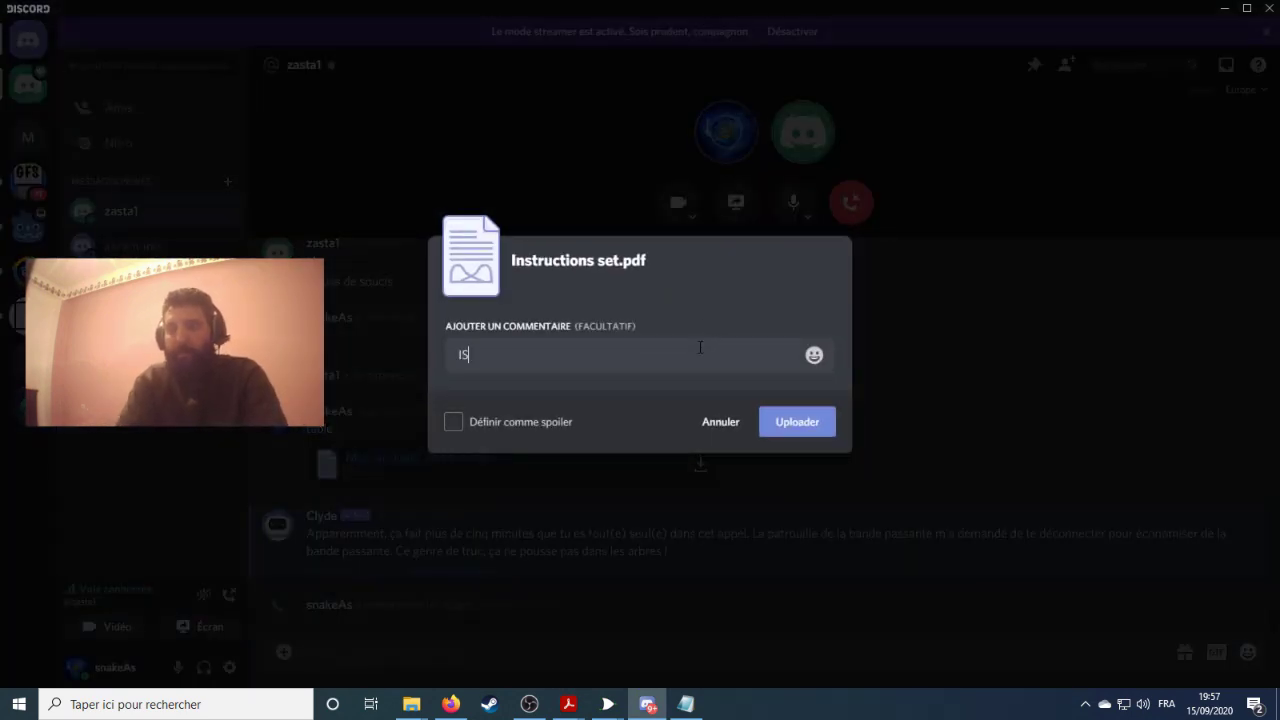
key("Return")
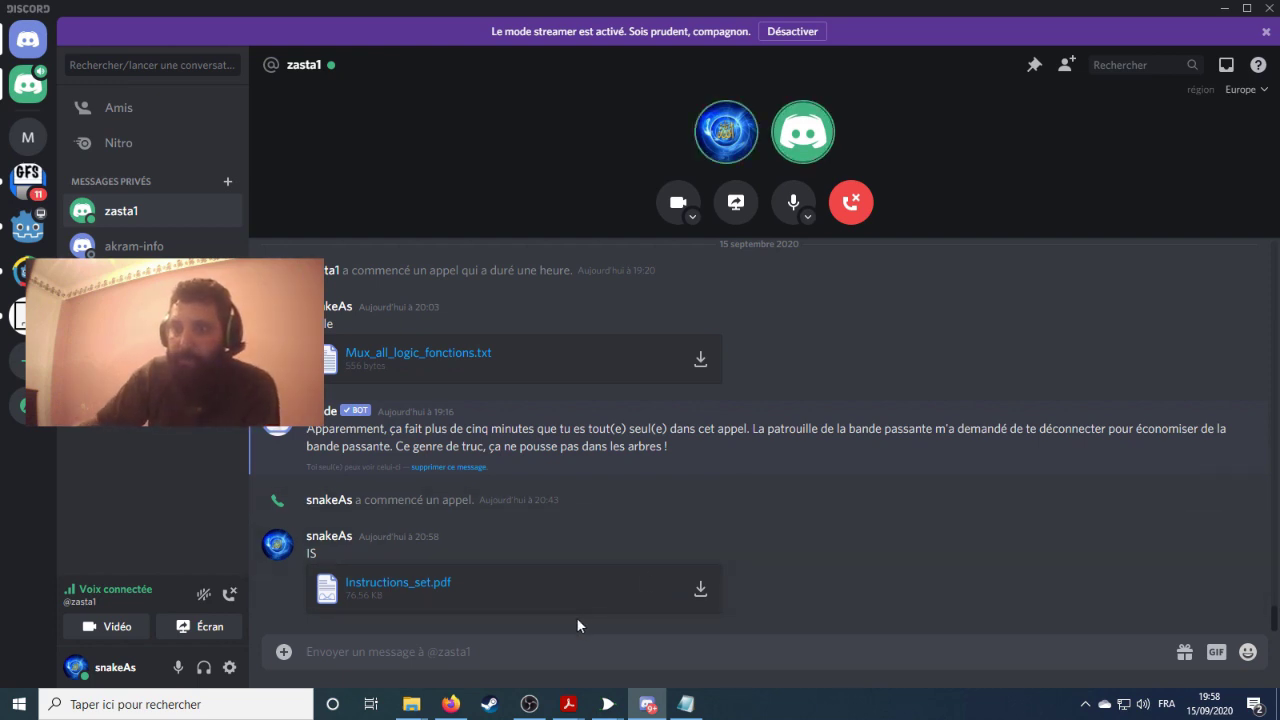
- Switch to the Logisim window with the Gigatron circuit and examine its registers, MAU, memory, ALU and bus layout
mouse_move(615, 708)
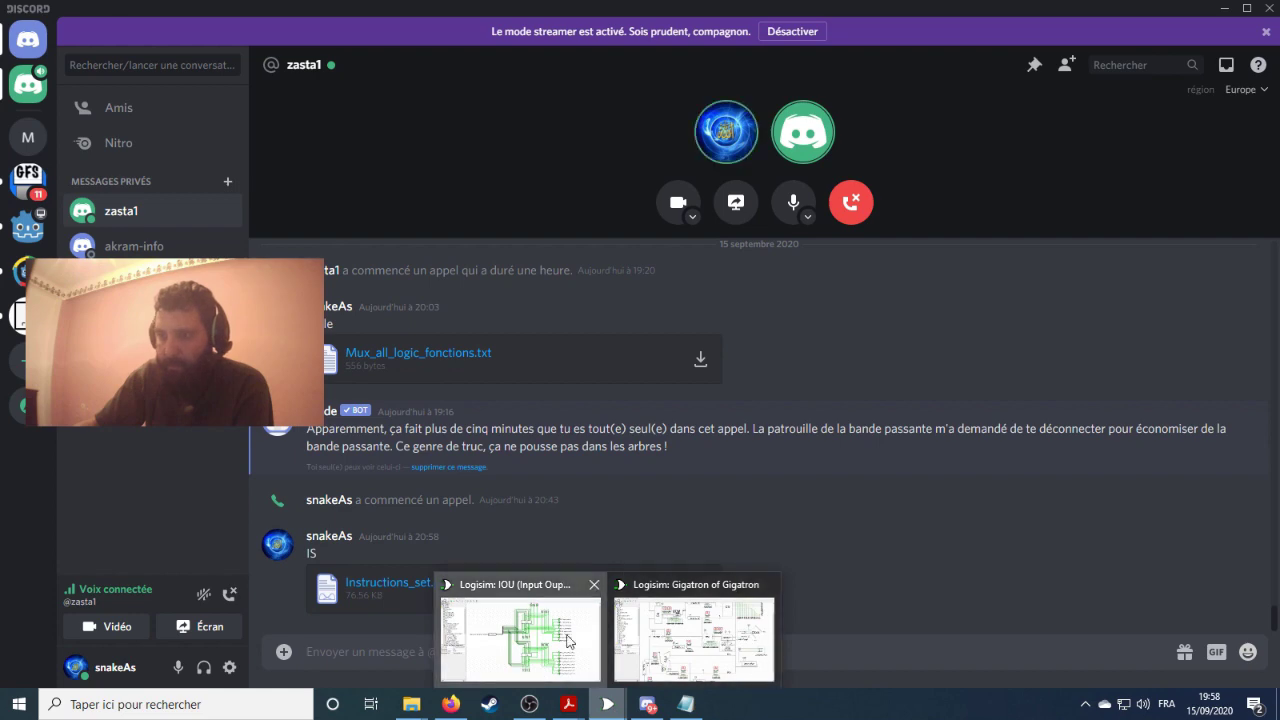
left_click(520, 635)
left_click(690, 645)
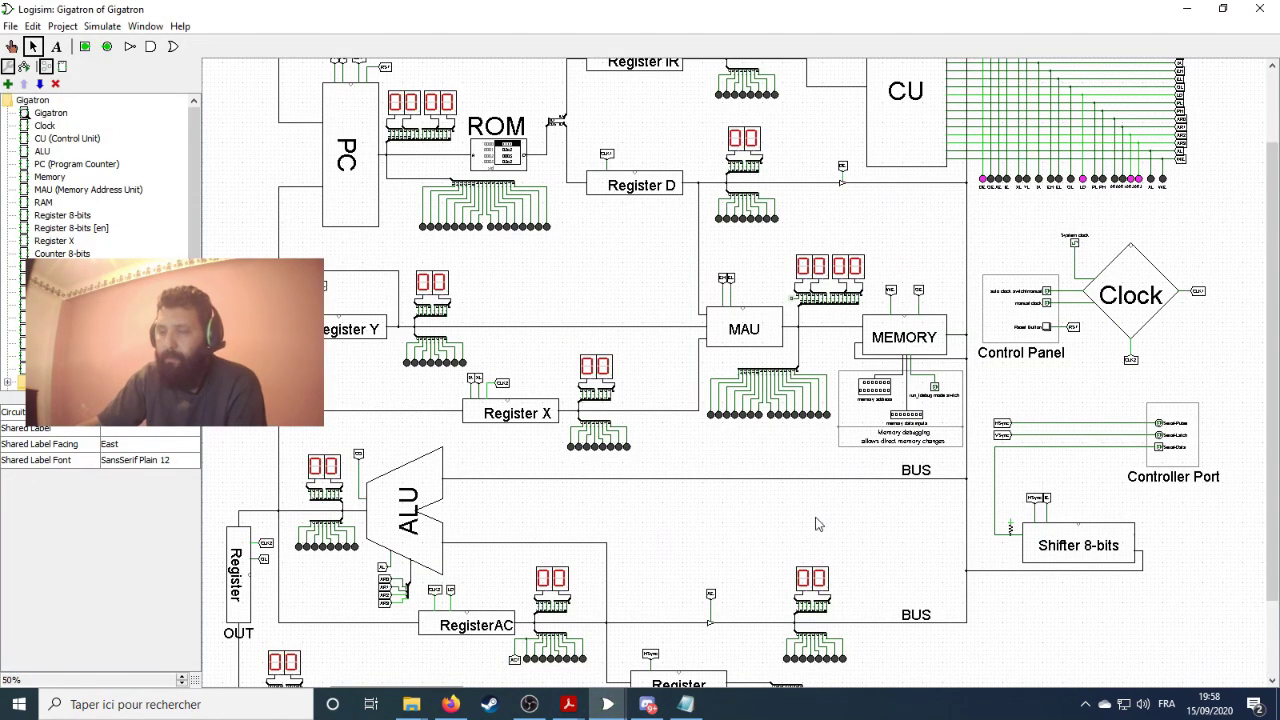
scroll(821, 508, "down", 4)
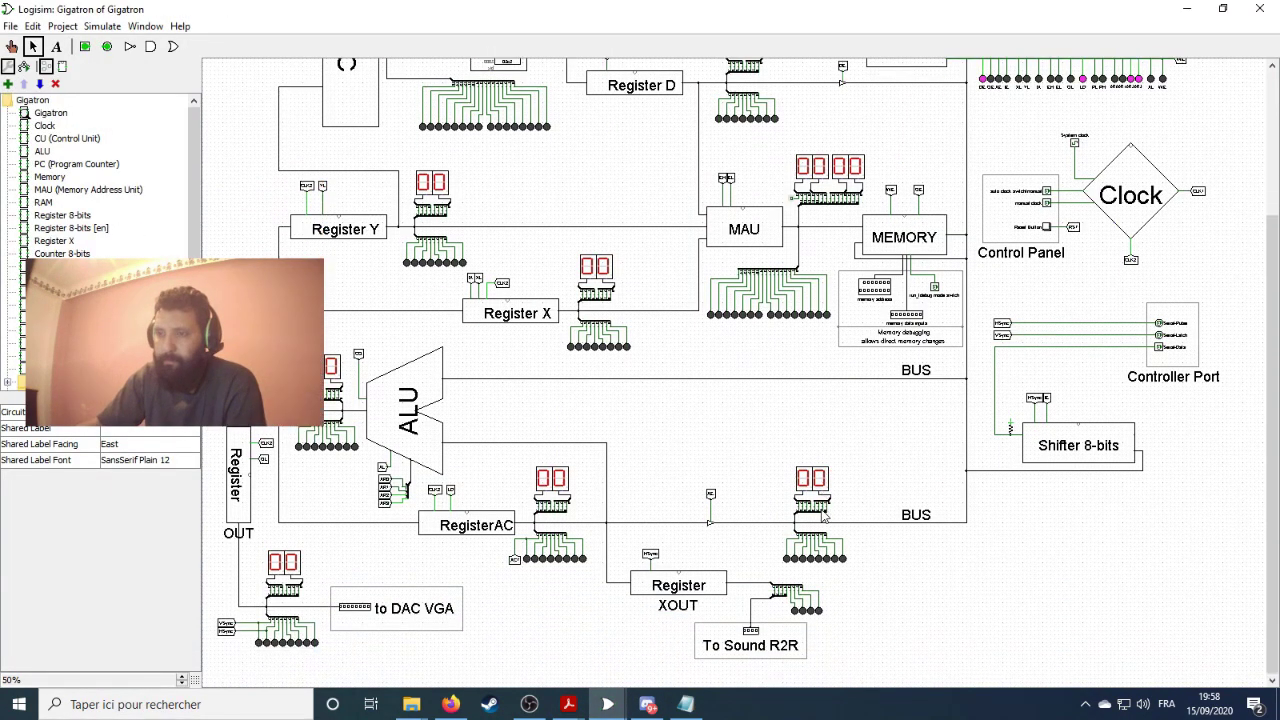
scroll(823, 514, "up", 7)
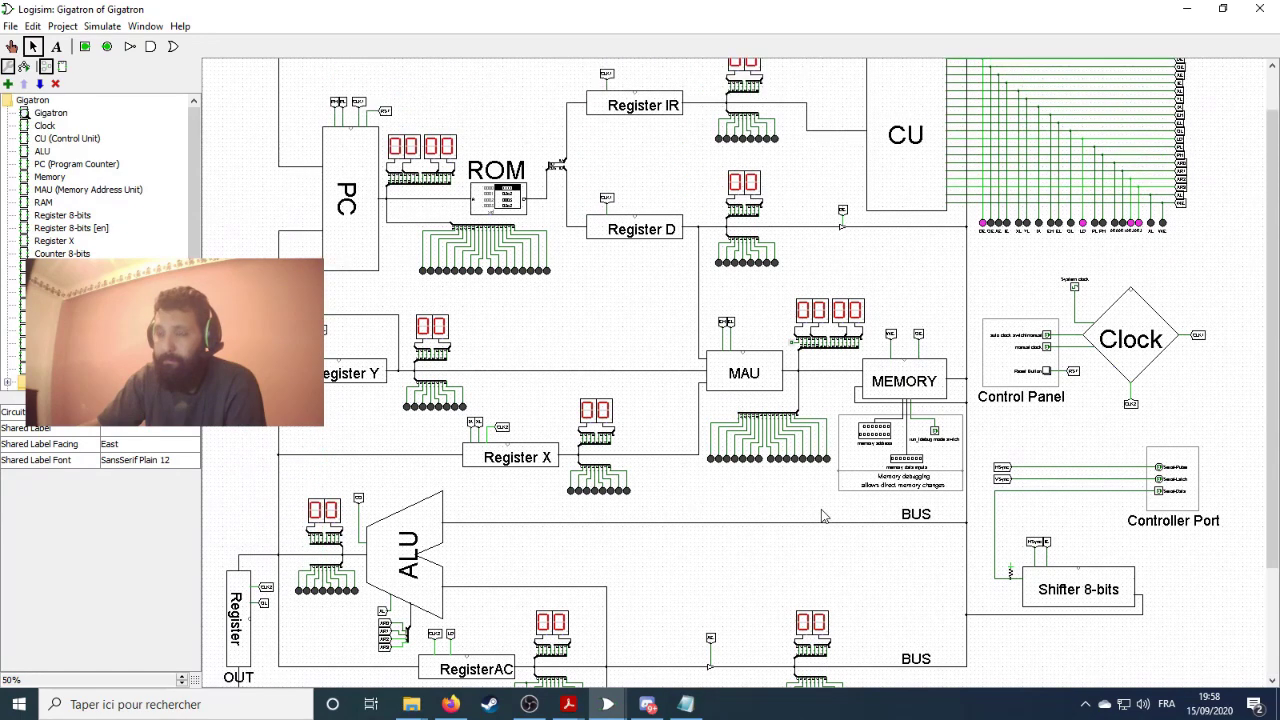
scroll(823, 514, "up", 1)
scroll(823, 515, "down", 3)
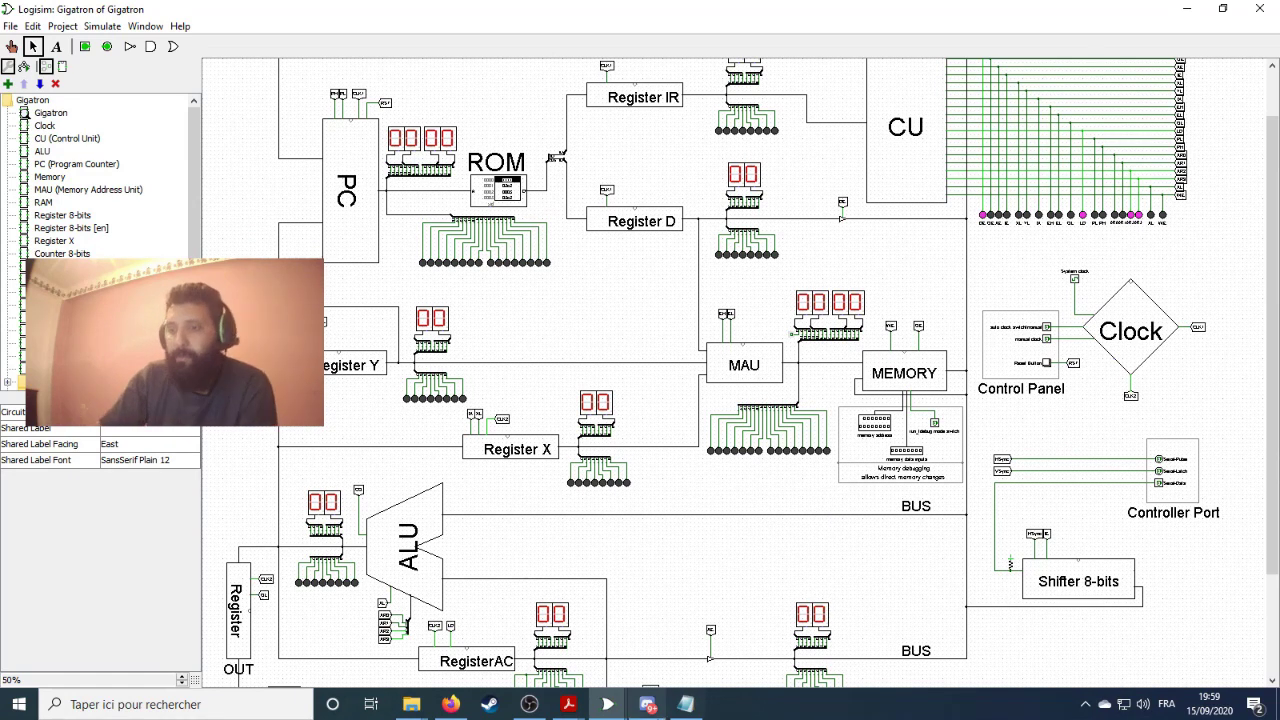
- Open gigatron-hackerhotel.pdf from the Megatrone Computer folder in Acrobat Reader
left_click(568, 706)
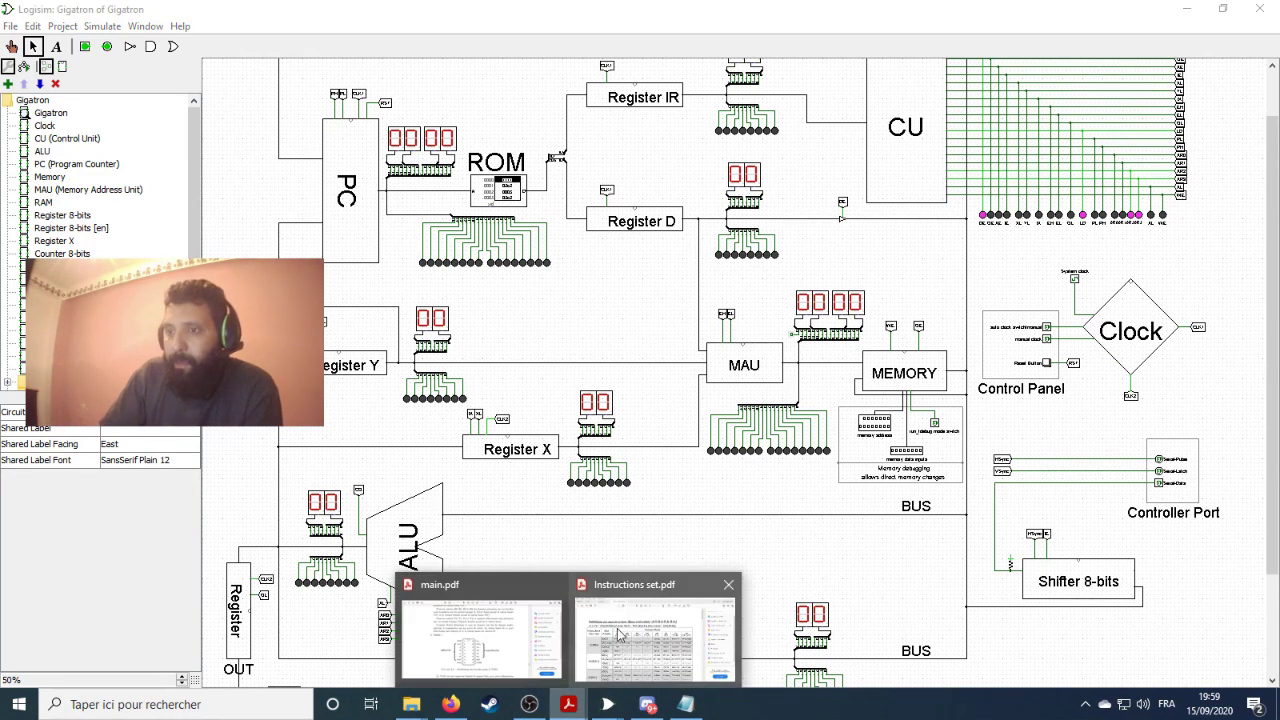
left_click(509, 621)
left_click(509, 621)
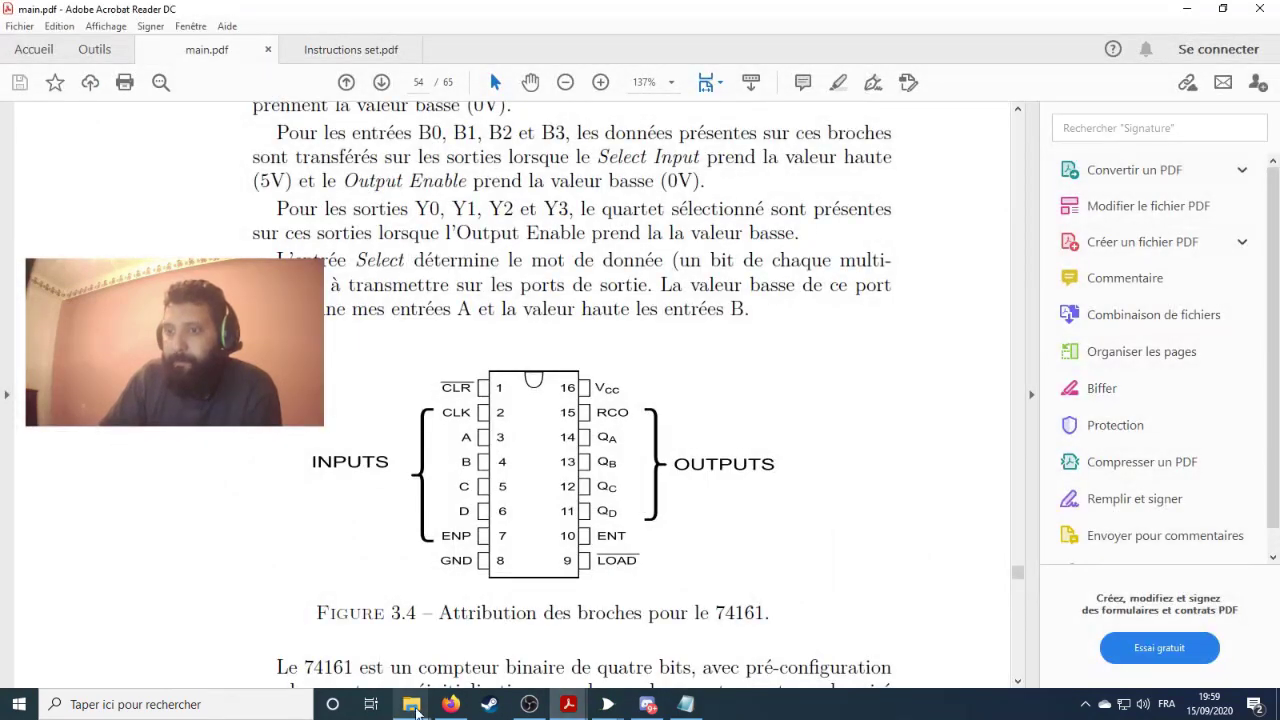
mouse_move(411, 704)
left_click(501, 617)
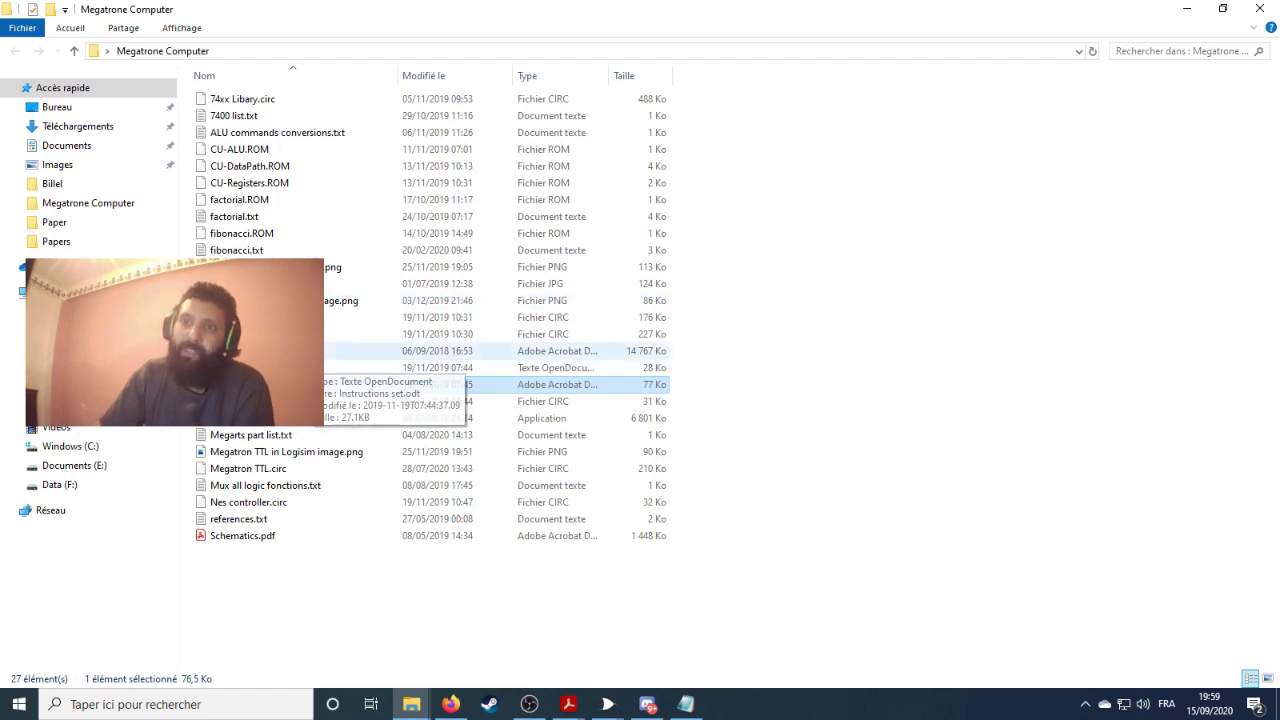
double_click(580, 351)
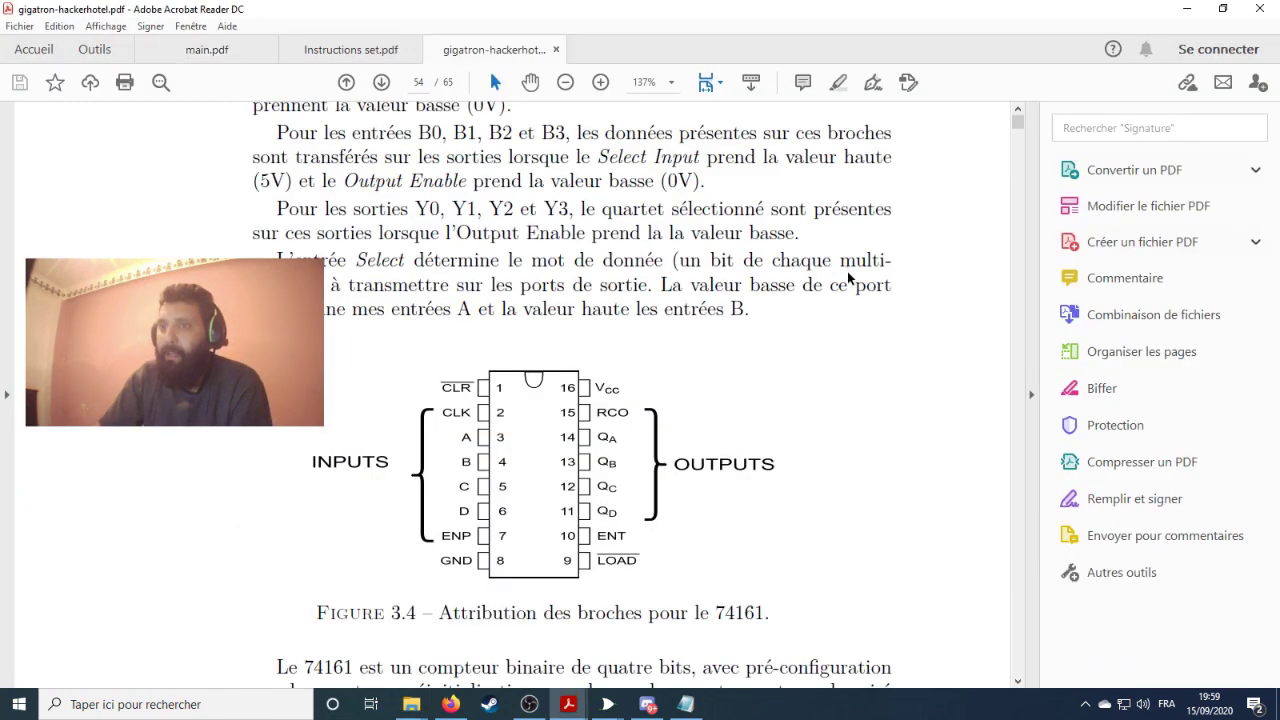
- Look through the gigatron-hackerhotel.pdf slides up to page 48, the board photo highlighting the X register, Y register and accumulator
scroll(938, 288, "down", 7)
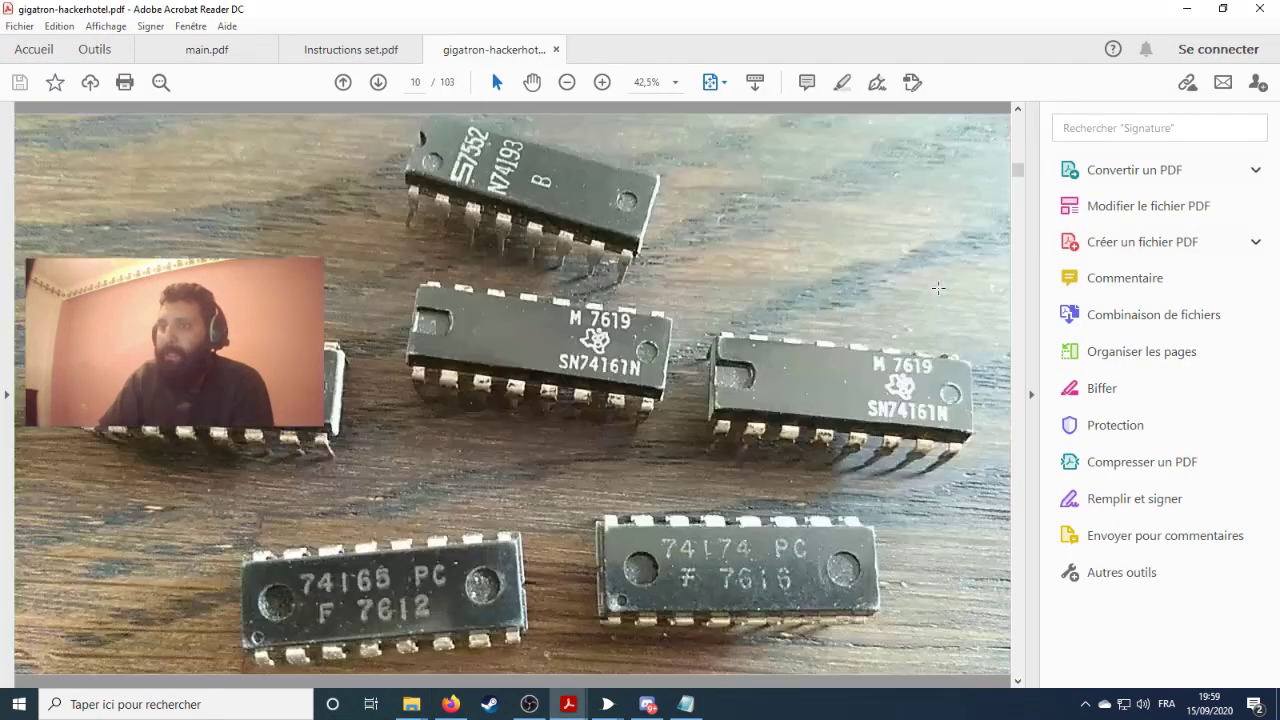
scroll(938, 288, "down", 6)
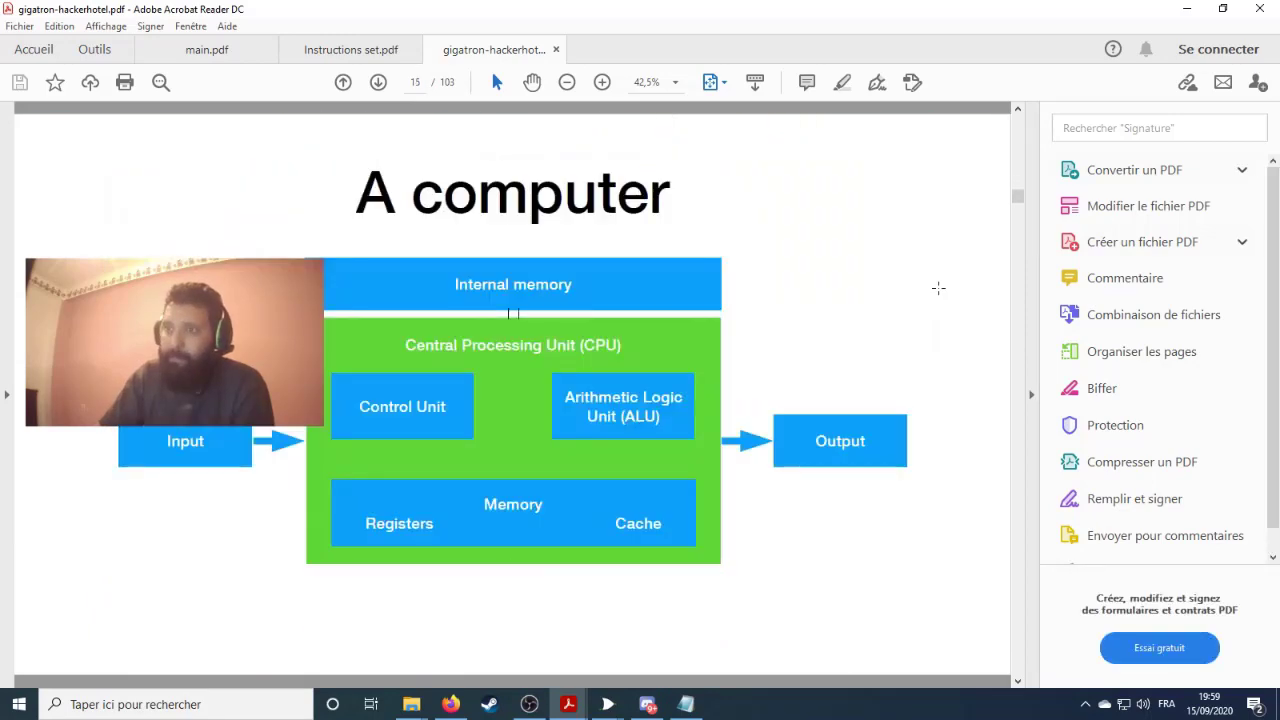
scroll(938, 288, "down", 8)
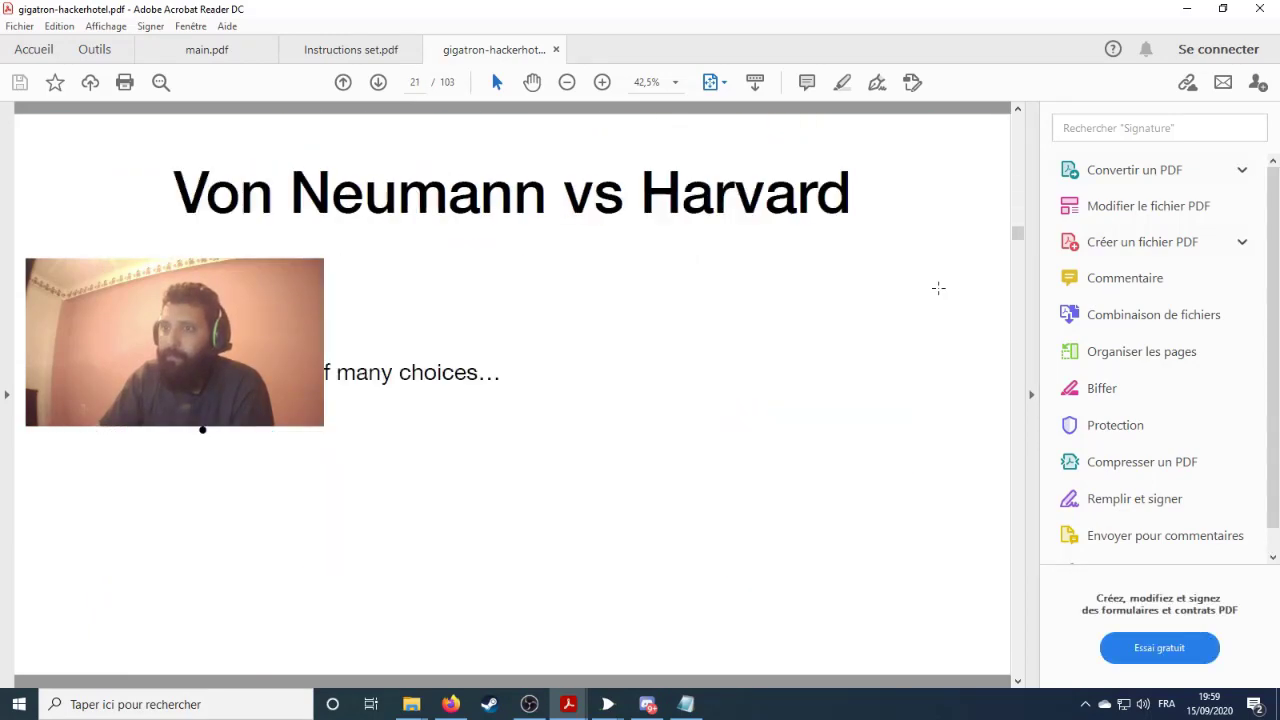
scroll(938, 288, "down", 6)
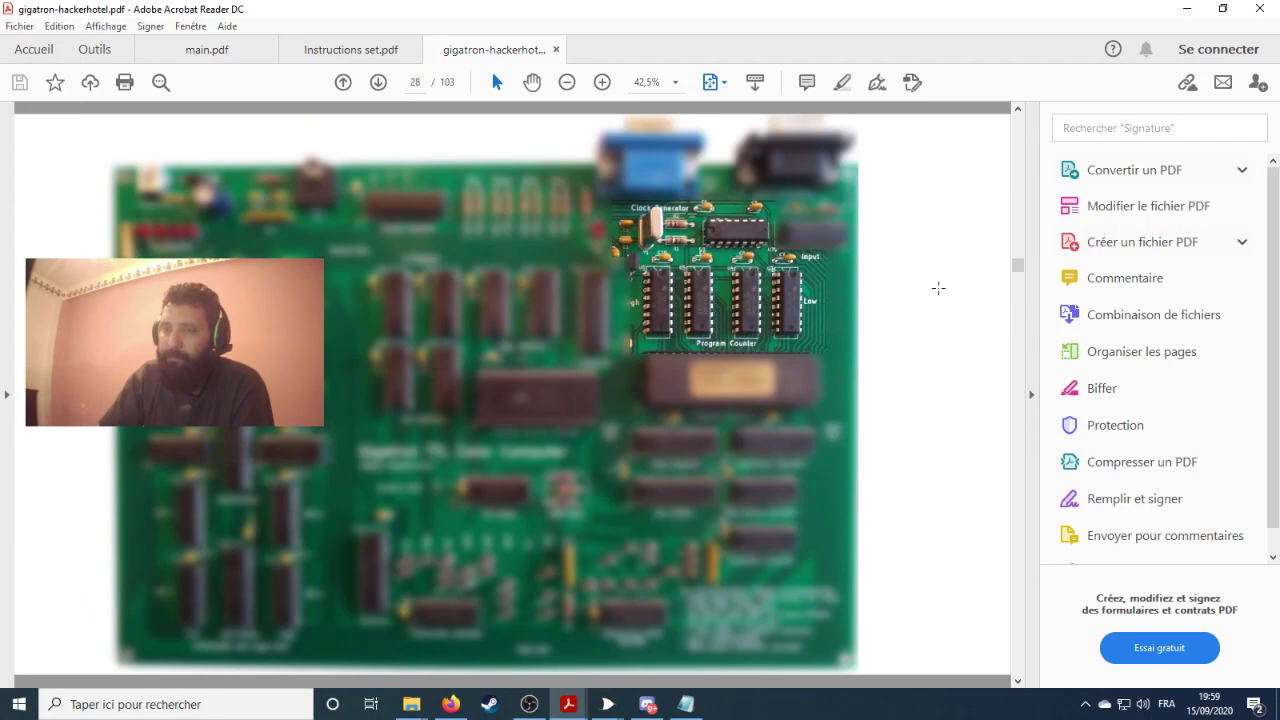
scroll(938, 288, "down", 5)
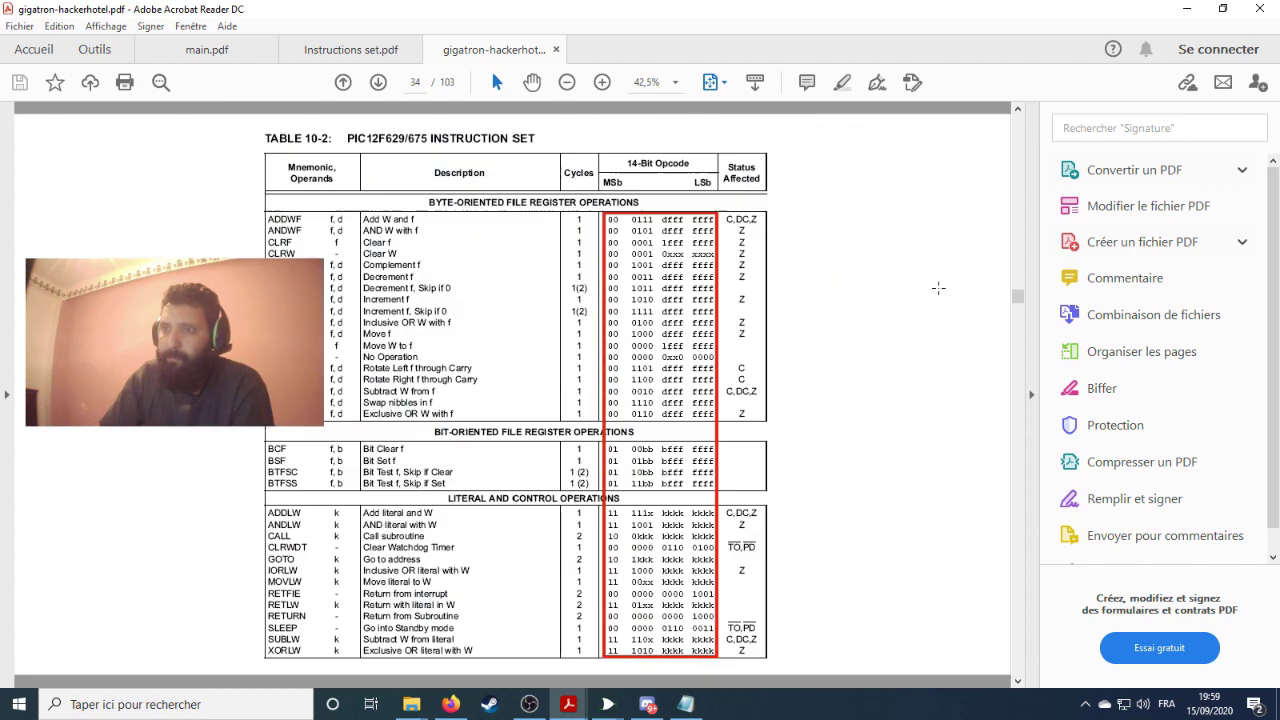
scroll(938, 288, "down", 5)
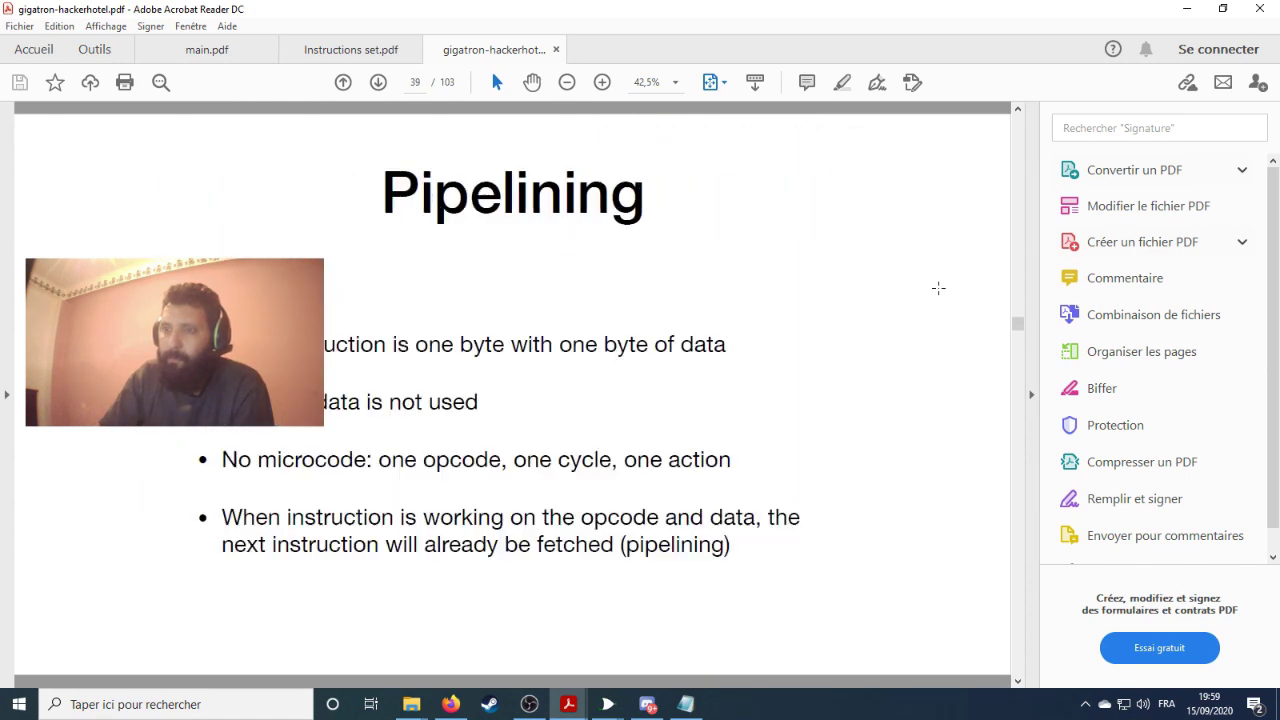
scroll(938, 288, "down", 5)
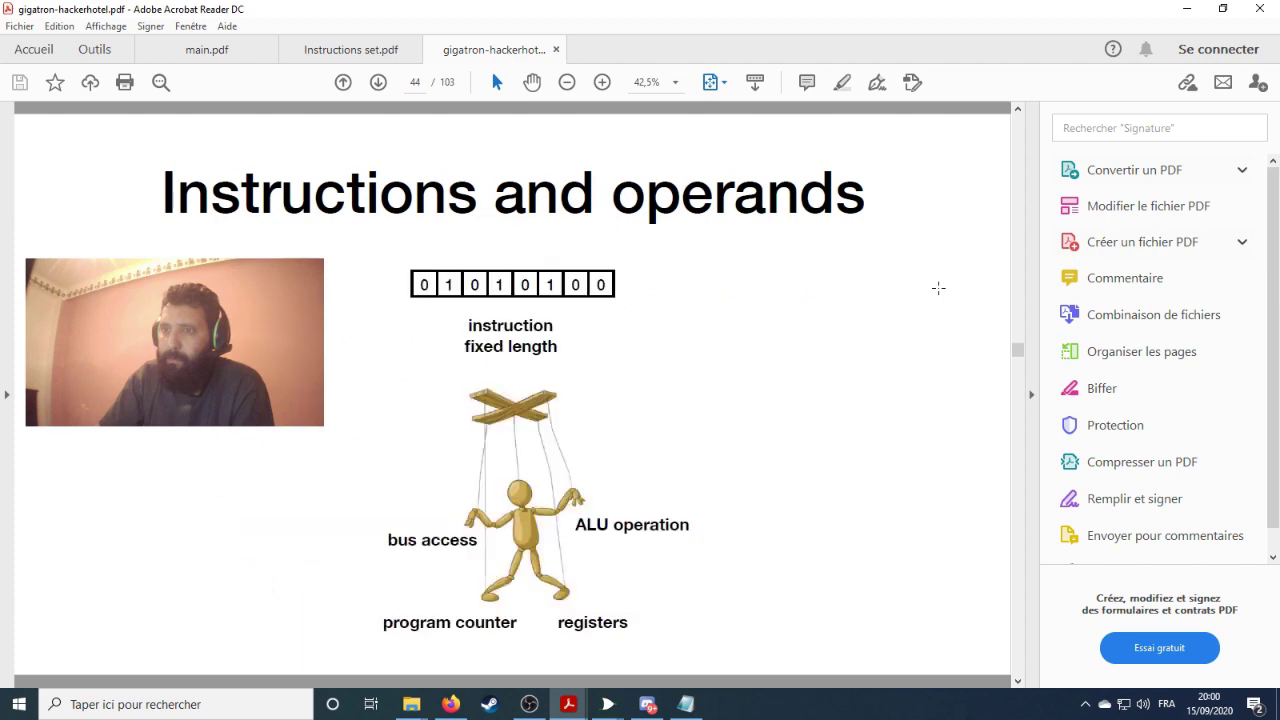
scroll(938, 288, "down", 3)
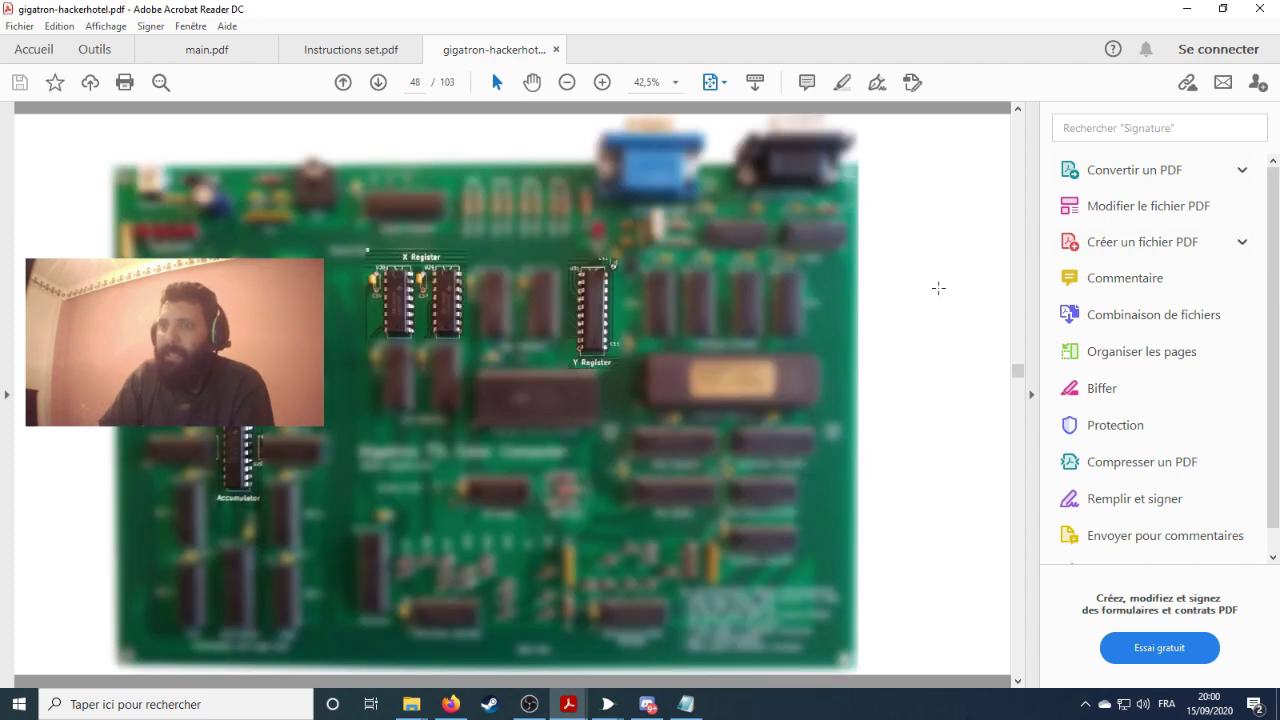
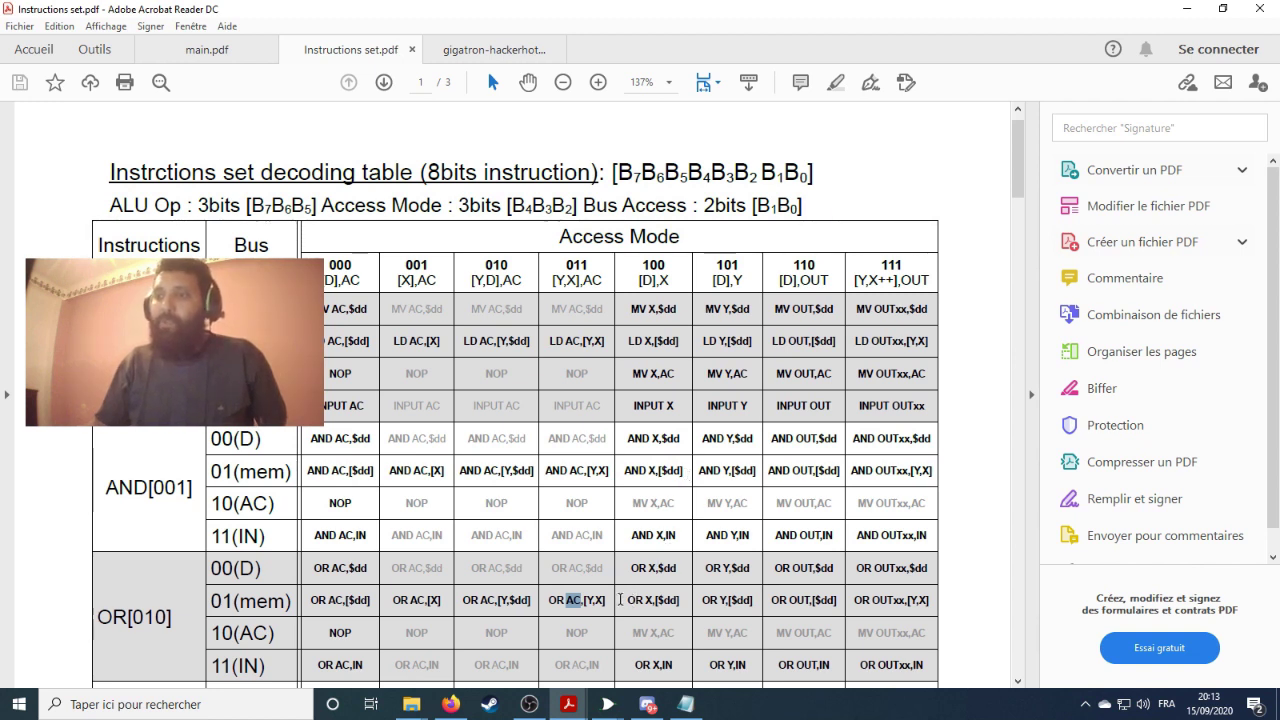
- Highlight the OR X,[$dd] entry in the instruction decoding table, and afterwards only its X operand
left_click_drag(684, 600, 628, 600)
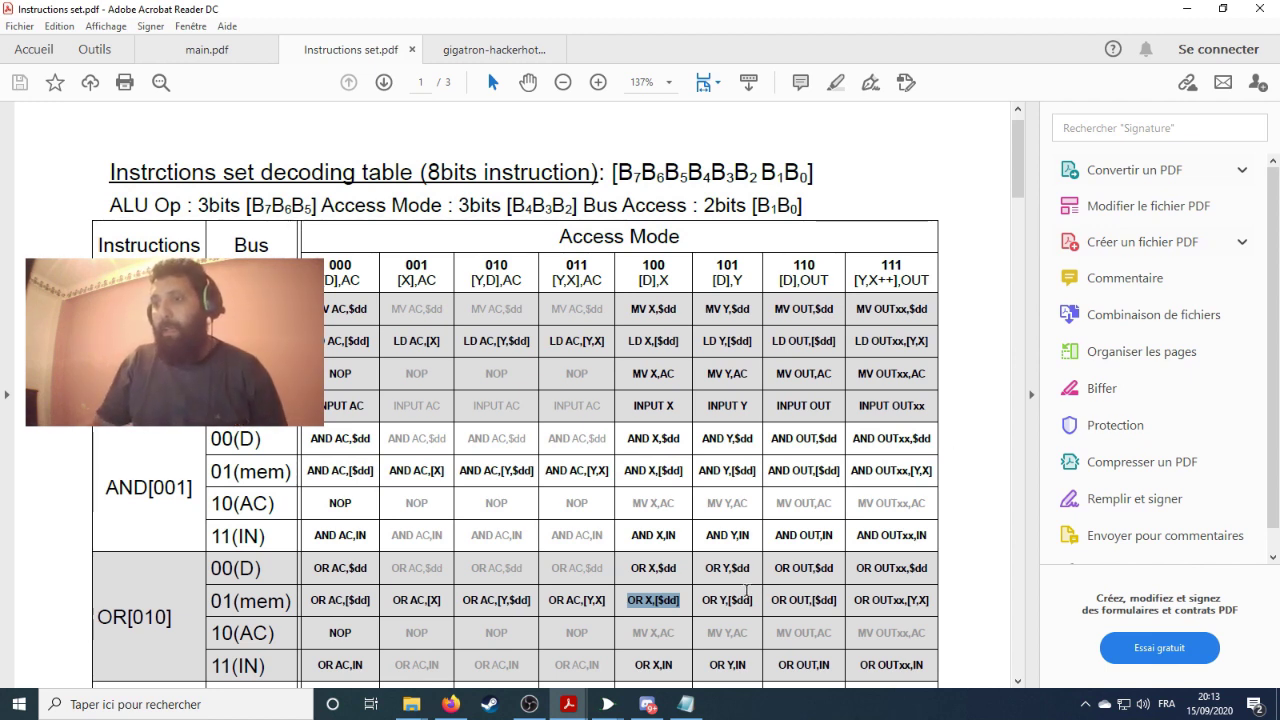
left_click(641, 605)
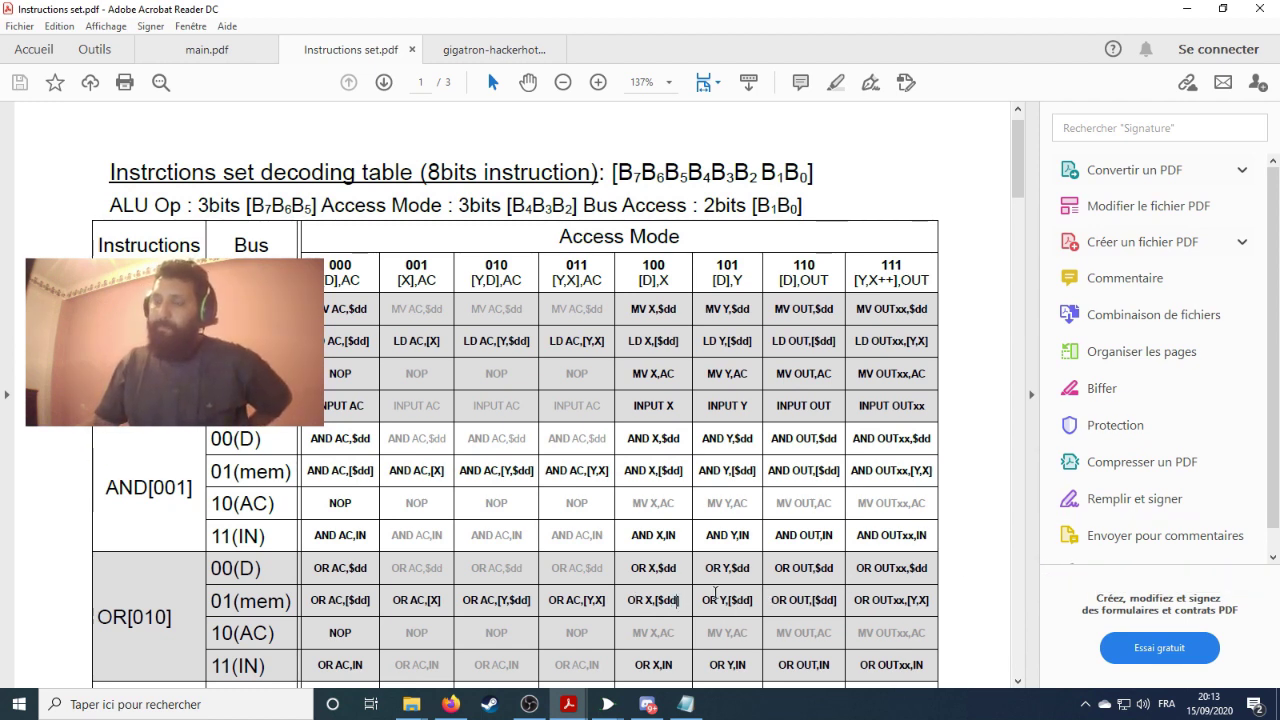
left_click_drag(656, 601, 644, 601)
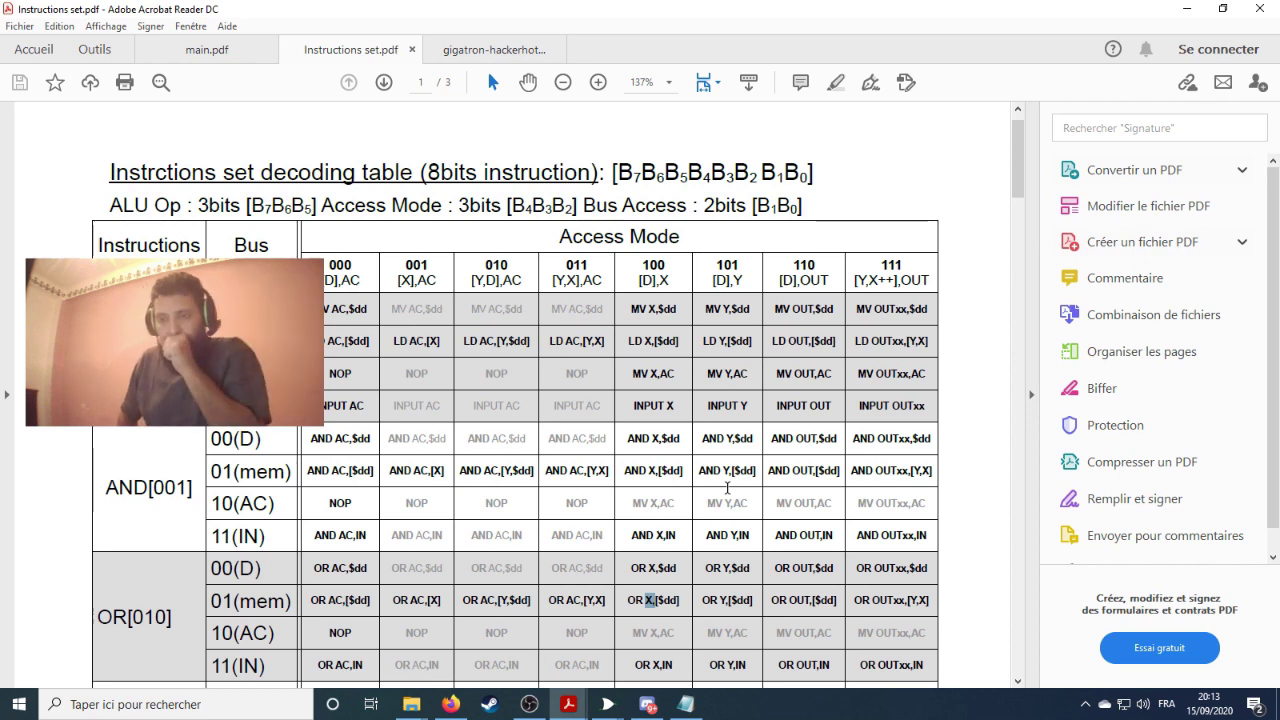
- Switch to OBS Studio, stop the recording and minimize its window
left_click(529, 704)
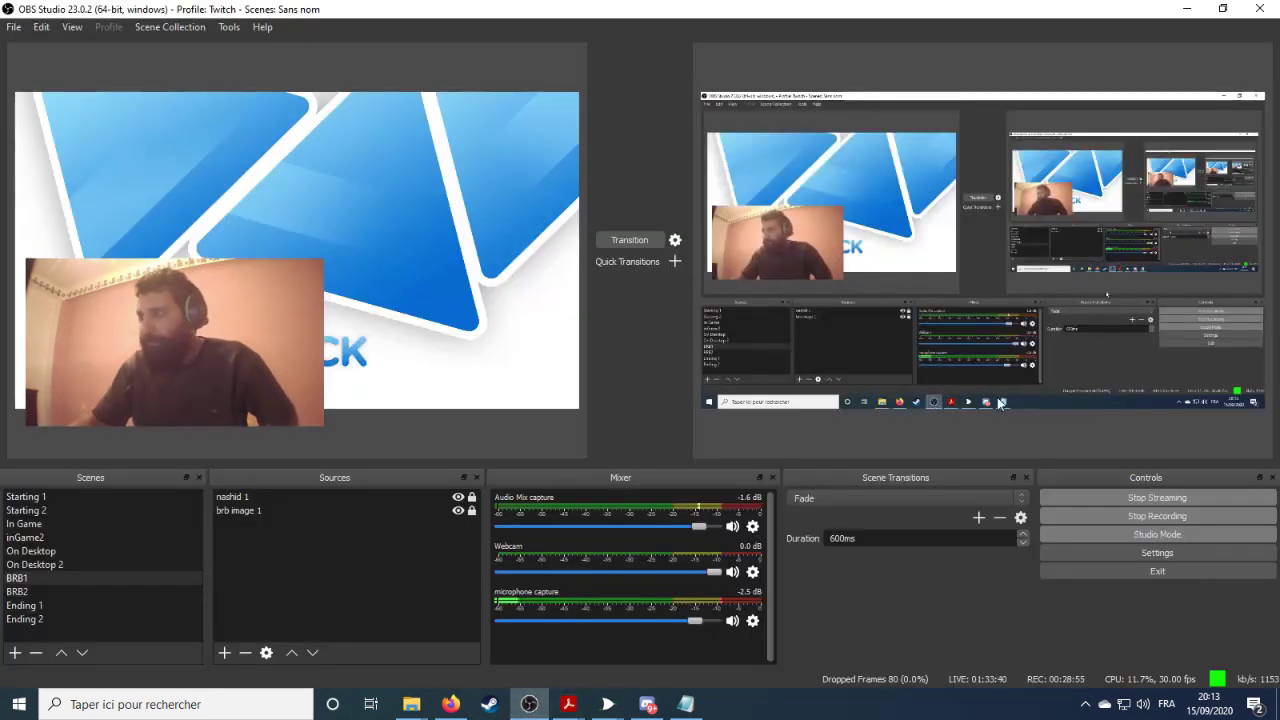
left_click(1167, 512)
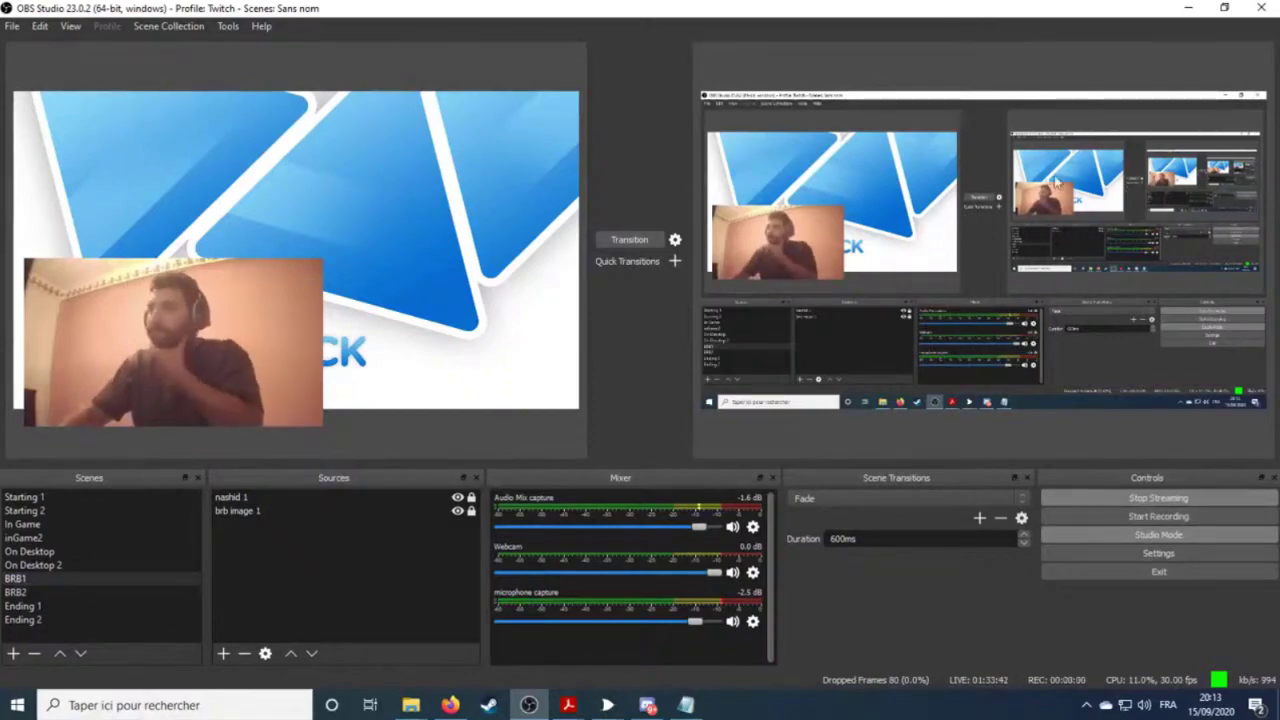
left_click(1190, 10)
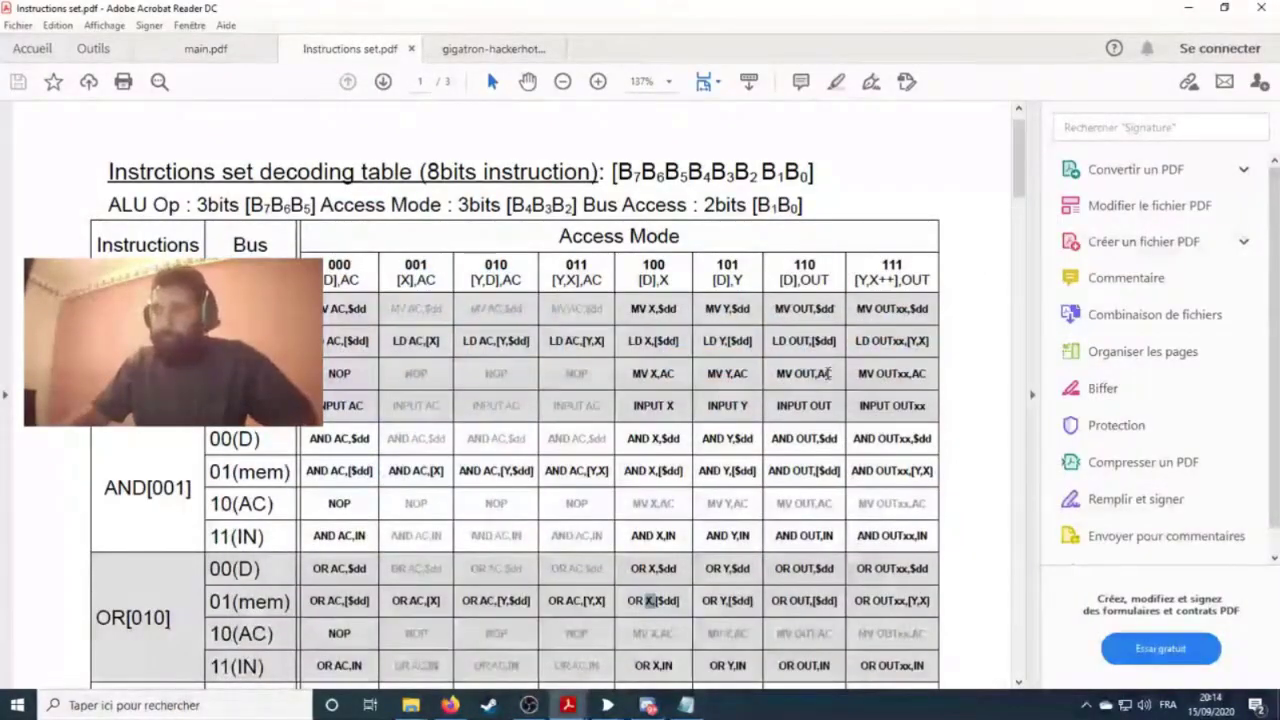
- Look over the instruction decoding table from the OR rows down to the Bcc rows and footnotes
scroll(827, 372, "down", 10)
scroll(827, 372, "down", 10)
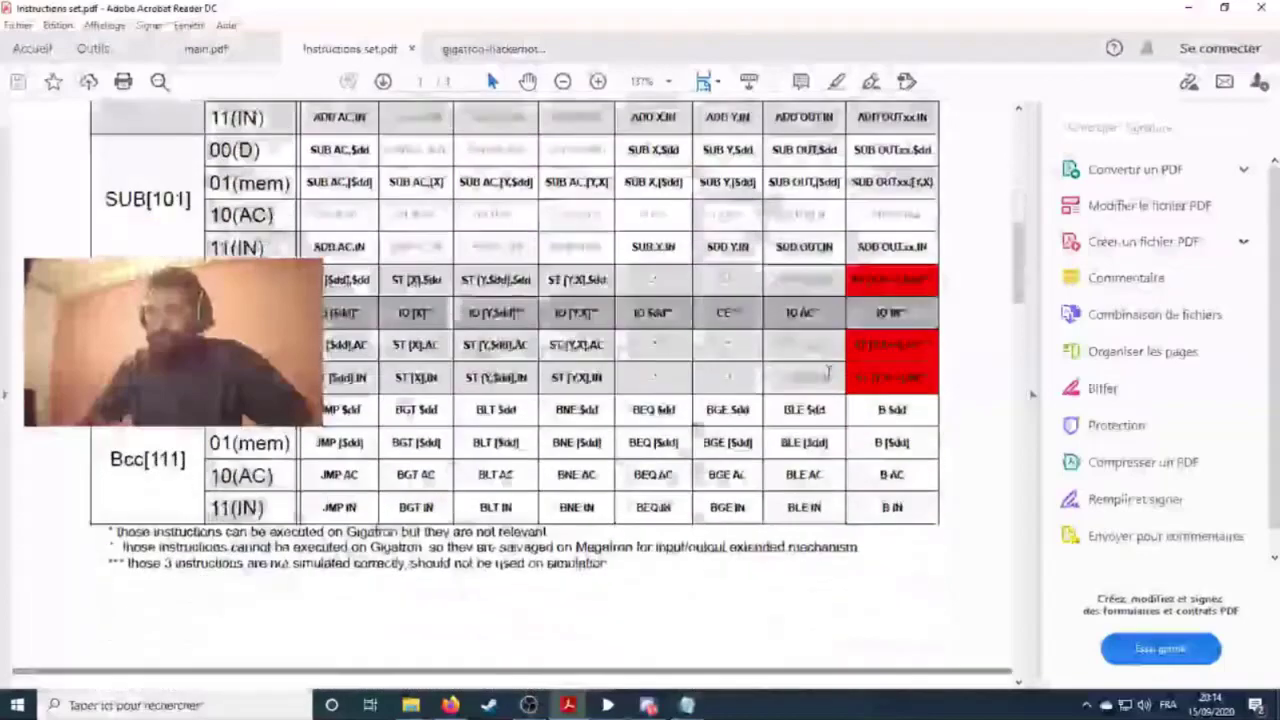
scroll(827, 372, "up", 9)
scroll(827, 372, "up", 3)
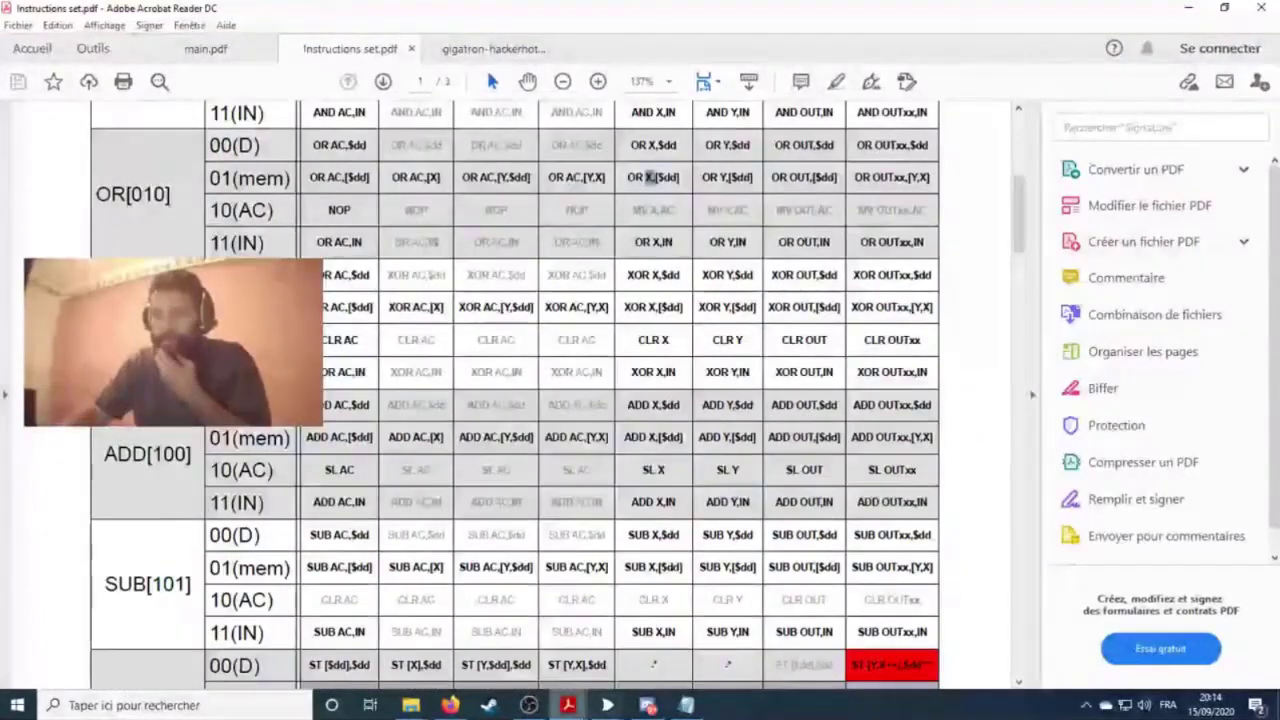
- Switch to the Gigatron circuit in Logisim and open the CU subcircuit from the main diagram
mouse_move(607, 705)
left_click(694, 632)
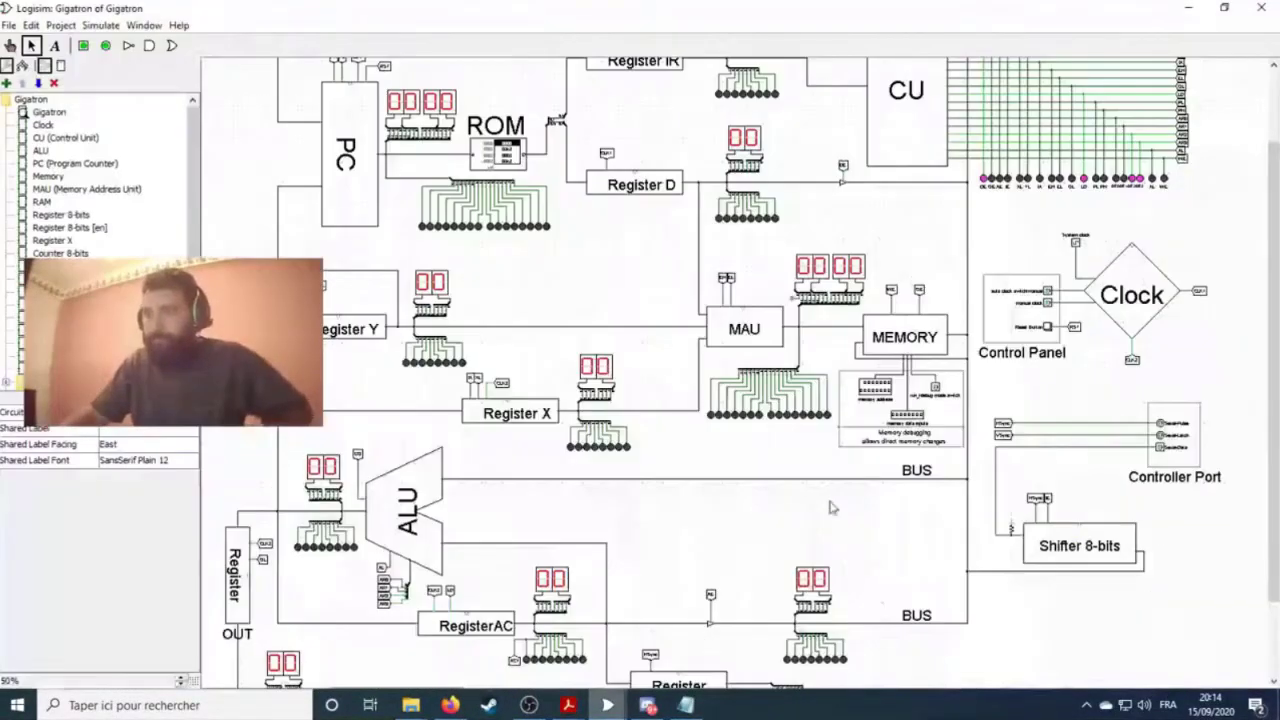
scroll(877, 468, "up", 3)
scroll(877, 468, "up", 2)
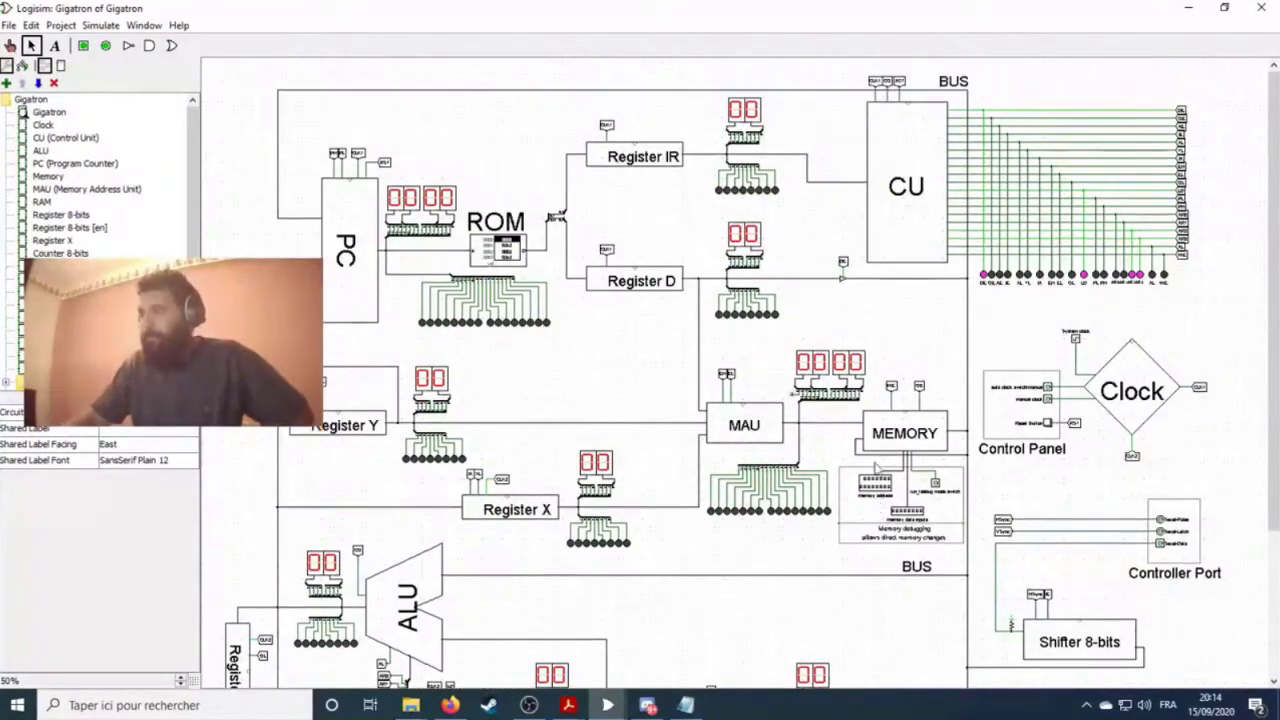
left_click(182, 684)
left_click(182, 679)
left_click(182, 679)
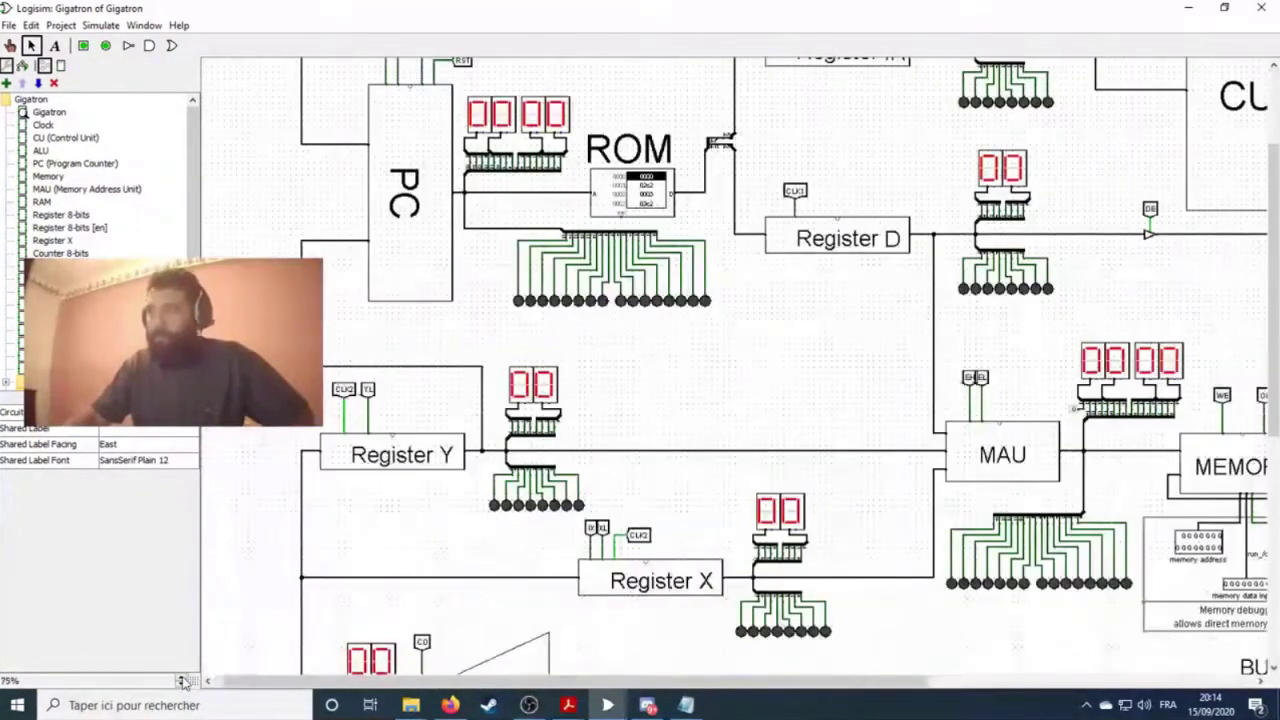
left_click_drag(520, 681, 856, 681)
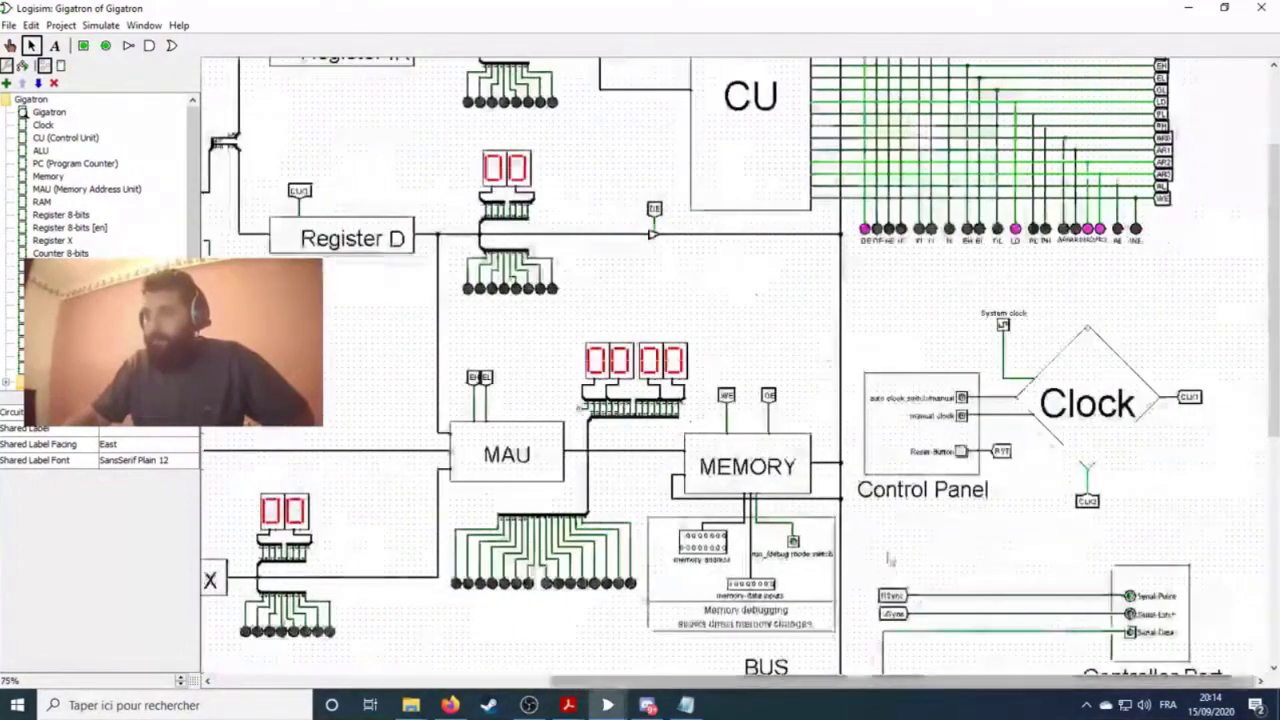
scroll(728, 228, "up", 5)
right_click(728, 228)
left_click(785, 267)
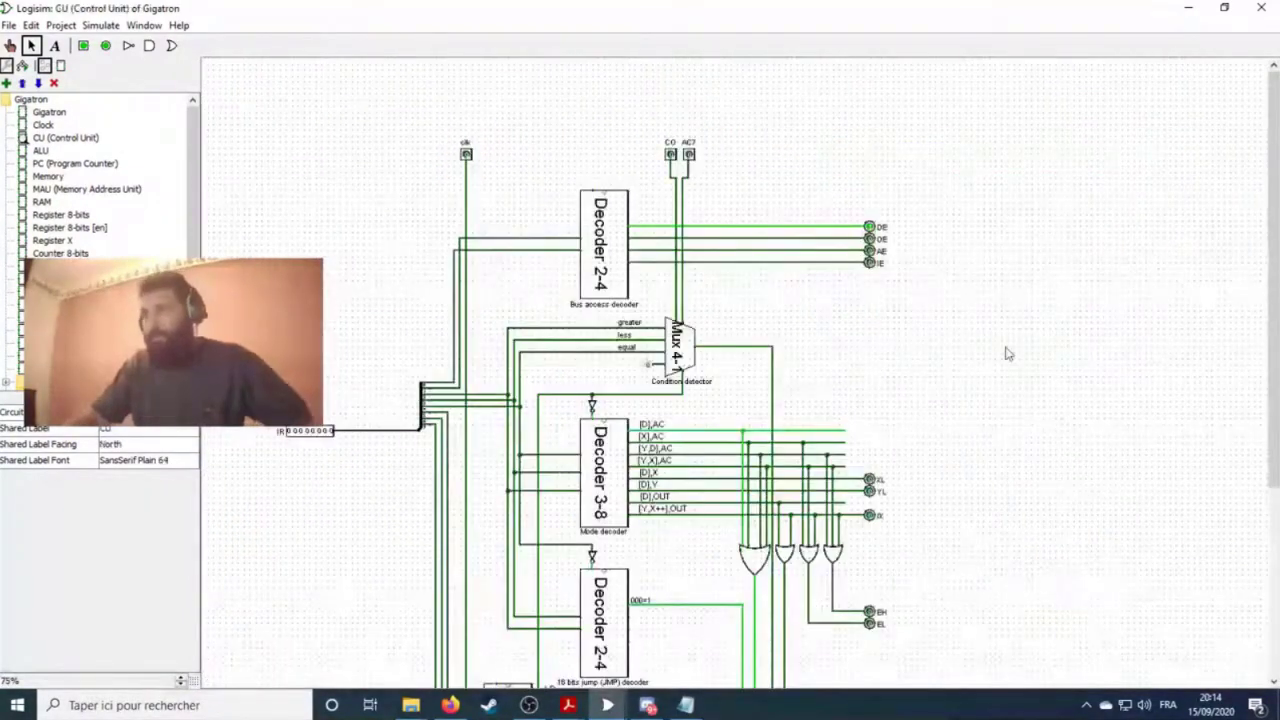
- Examine the control unit at 100% zoom, covering the bus access, mode, jump and instruction decoders and their output gates
left_click(182, 677)
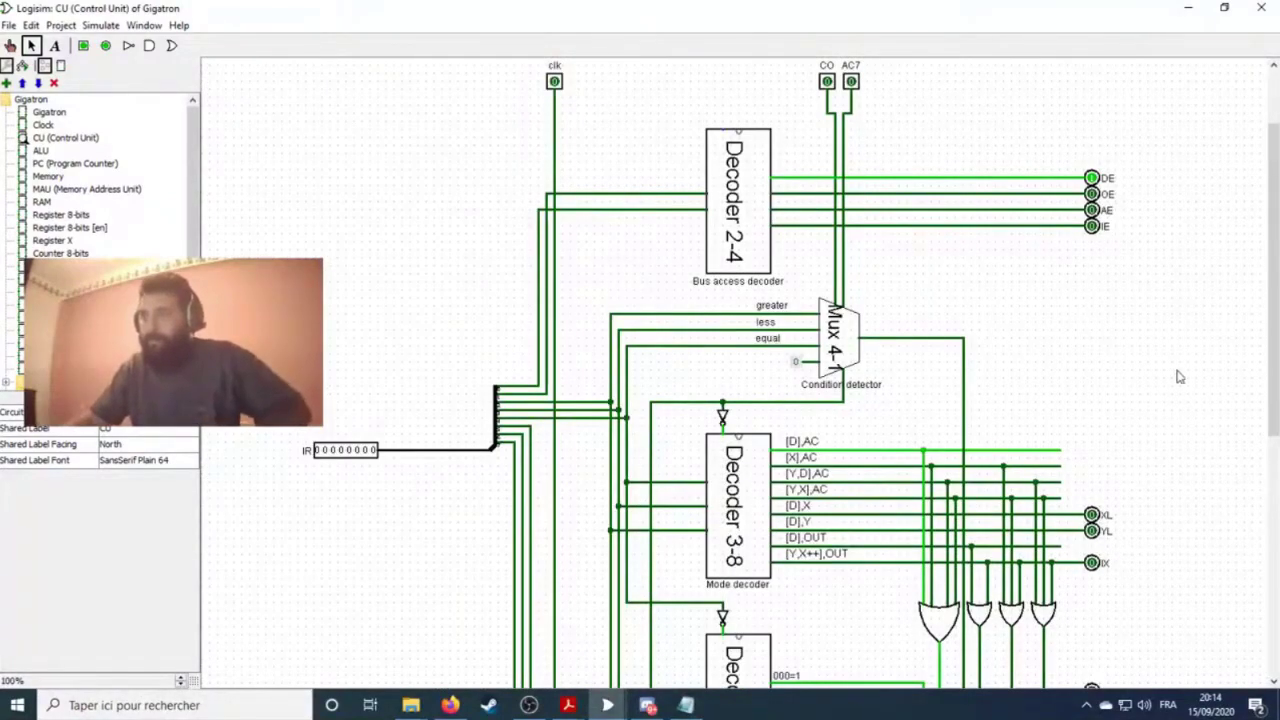
scroll(1174, 371, "down", 3)
scroll(1180, 376, "down", 2)
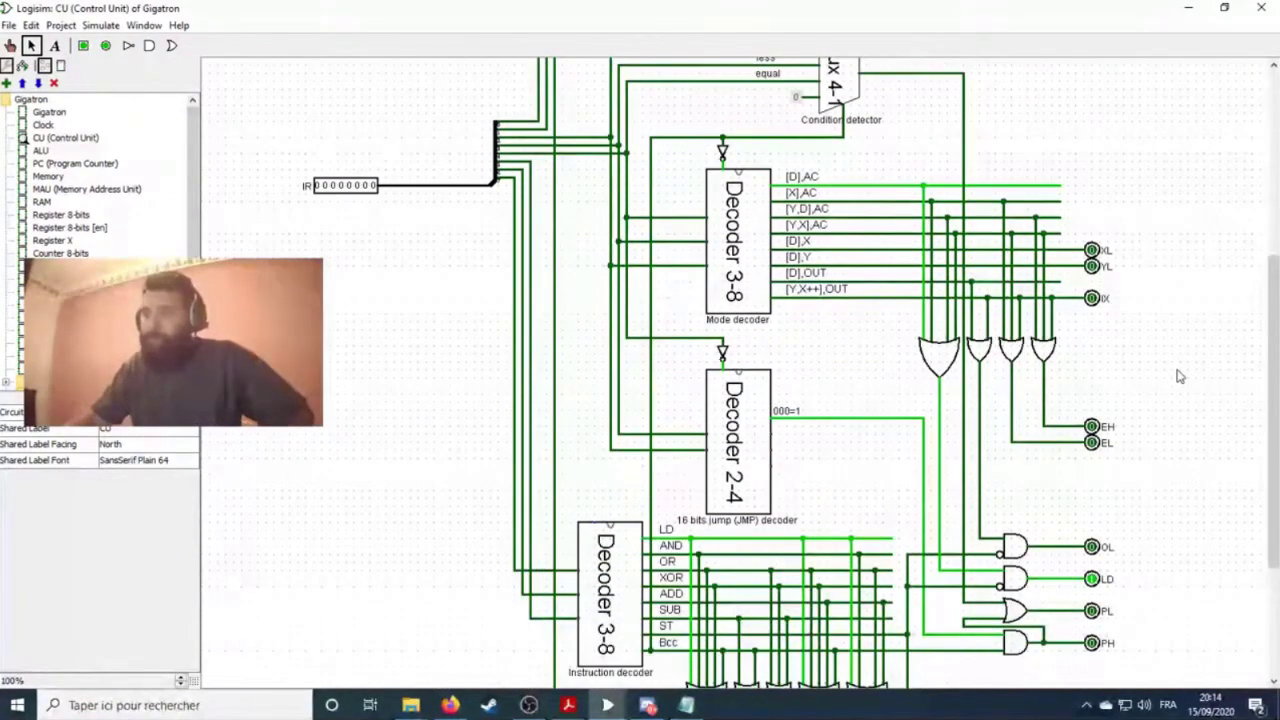
scroll(1180, 376, "down", 4)
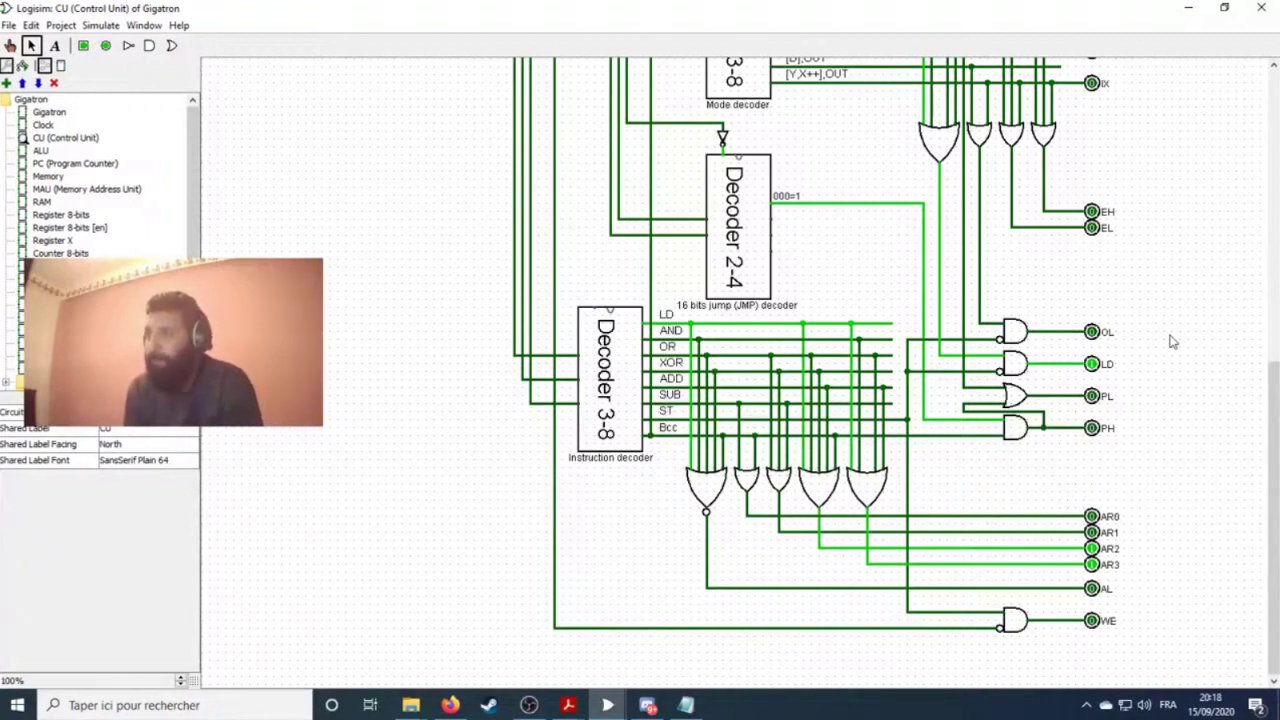
scroll(1173, 342, "up", 5)
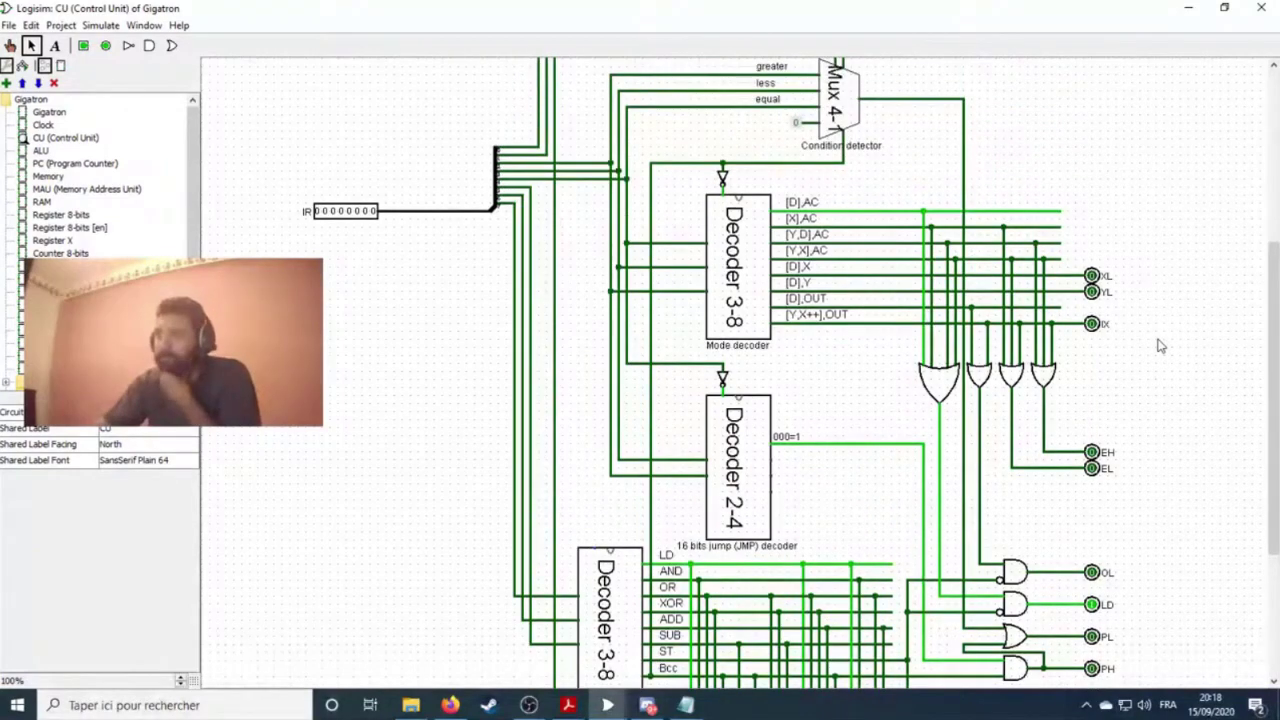
scroll(1160, 345, "down", 1)
scroll(1160, 345, "down", 1)
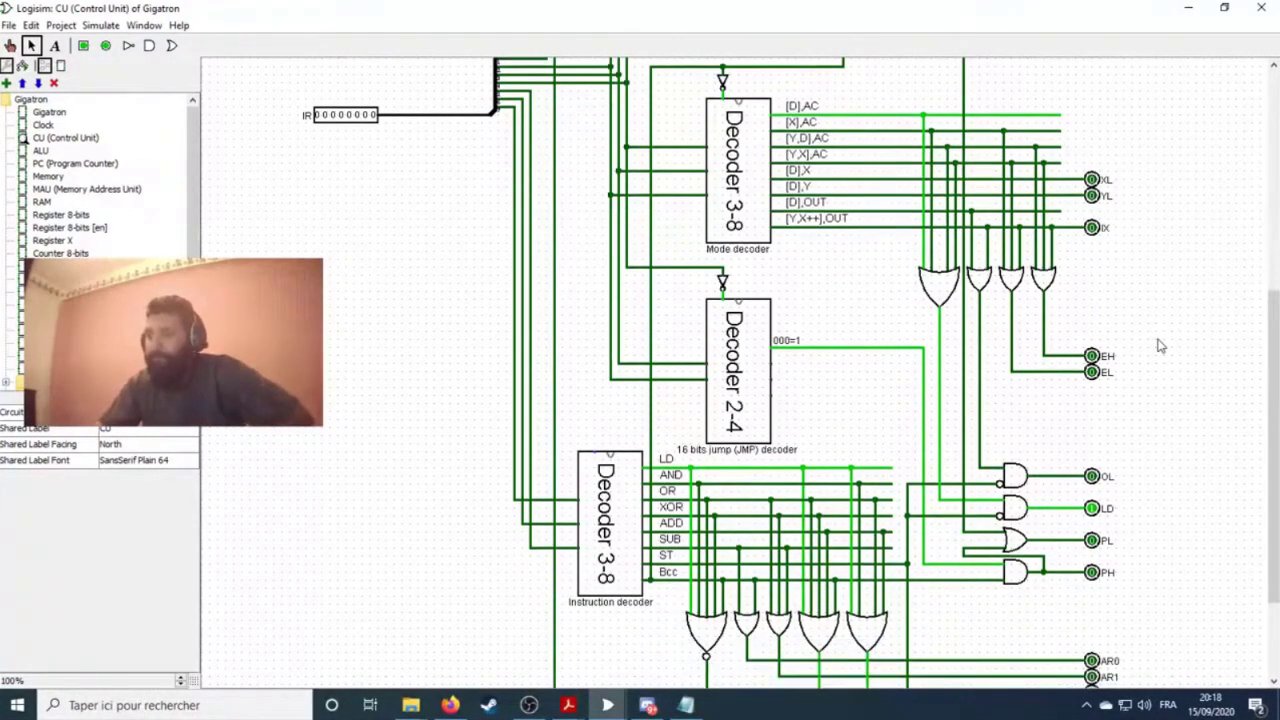
scroll(1160, 345, "down", 1)
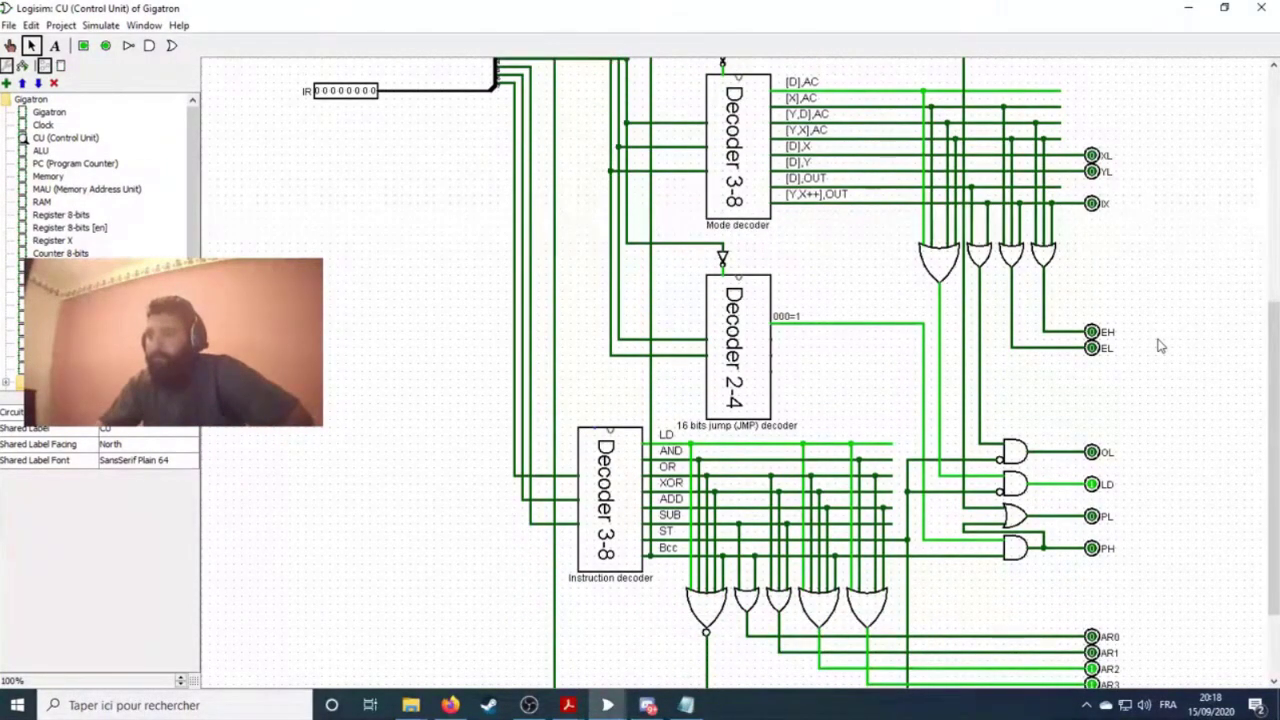
scroll(1160, 345, "down", 2)
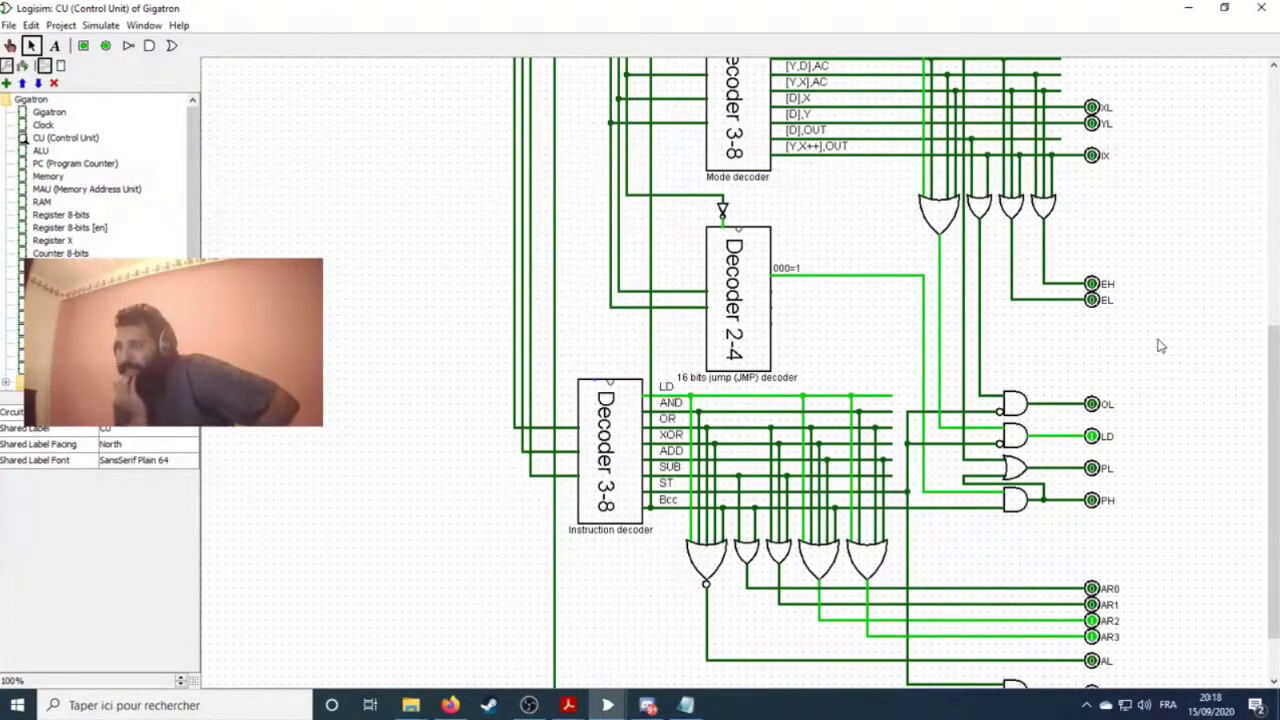
scroll(1160, 345, "down", 1)
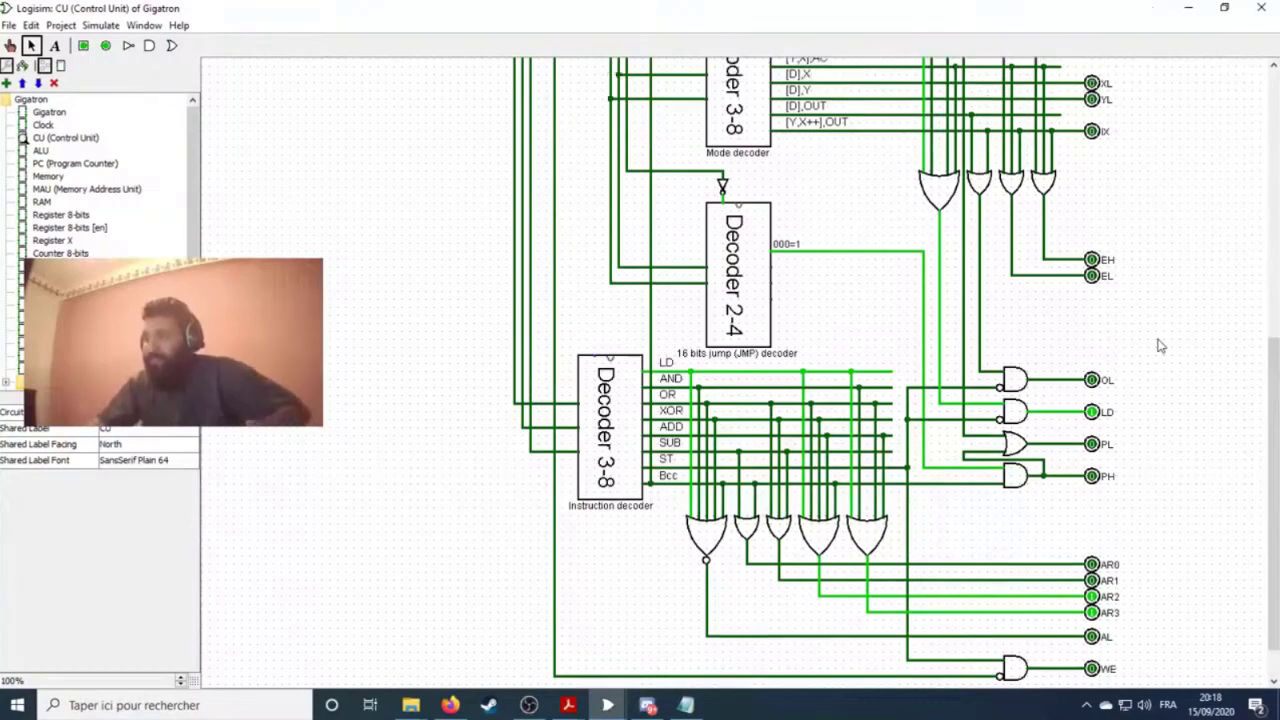
scroll(1160, 345, "down", 2)
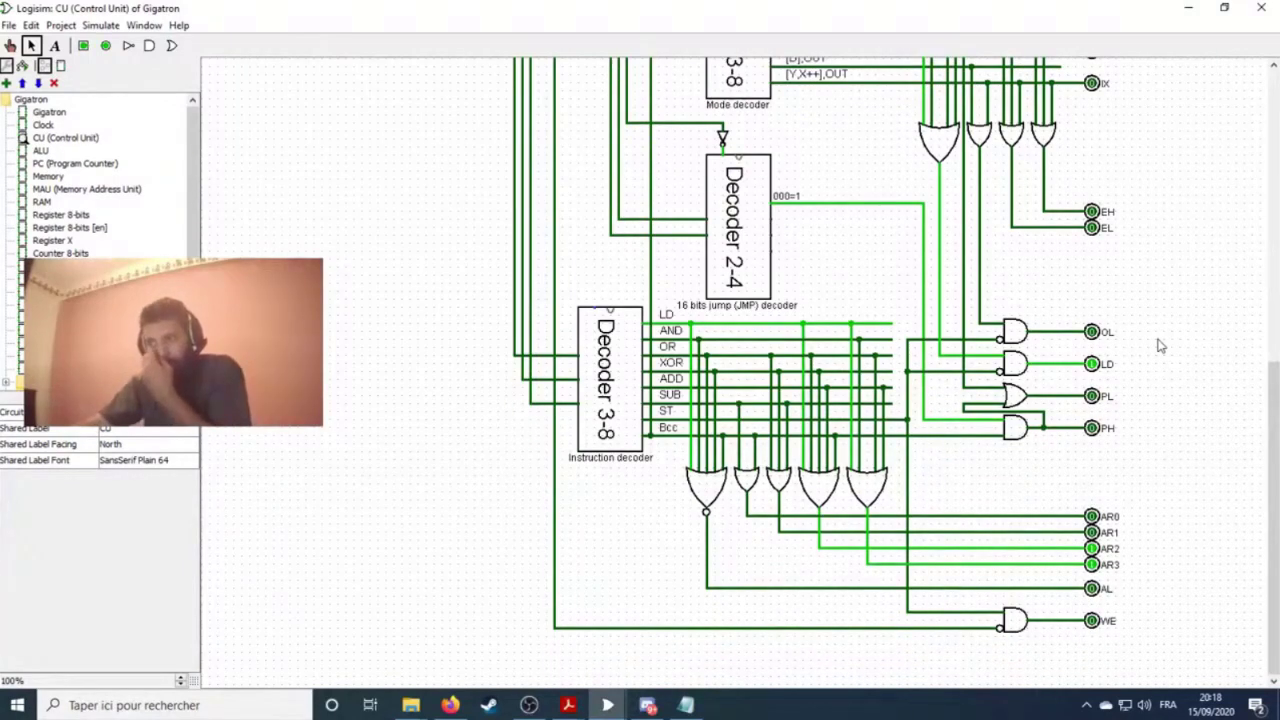
scroll(1160, 345, "up", 2)
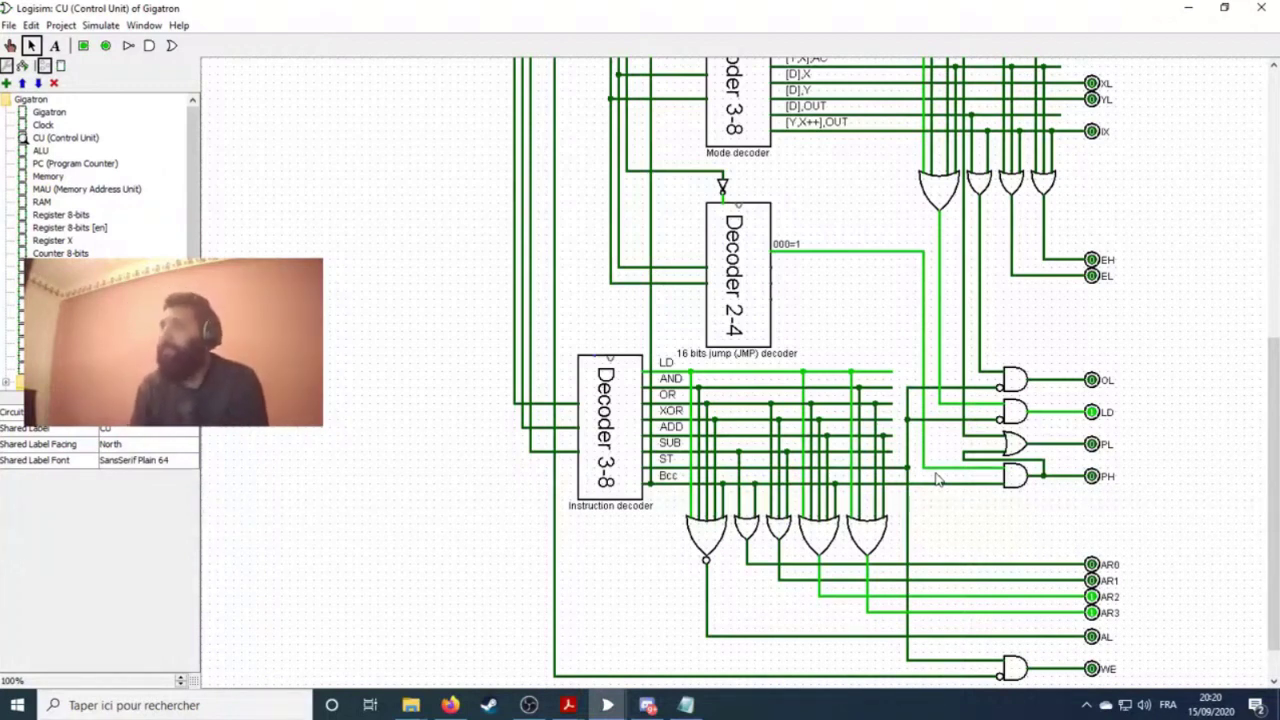
scroll(975, 480, "up", 5)
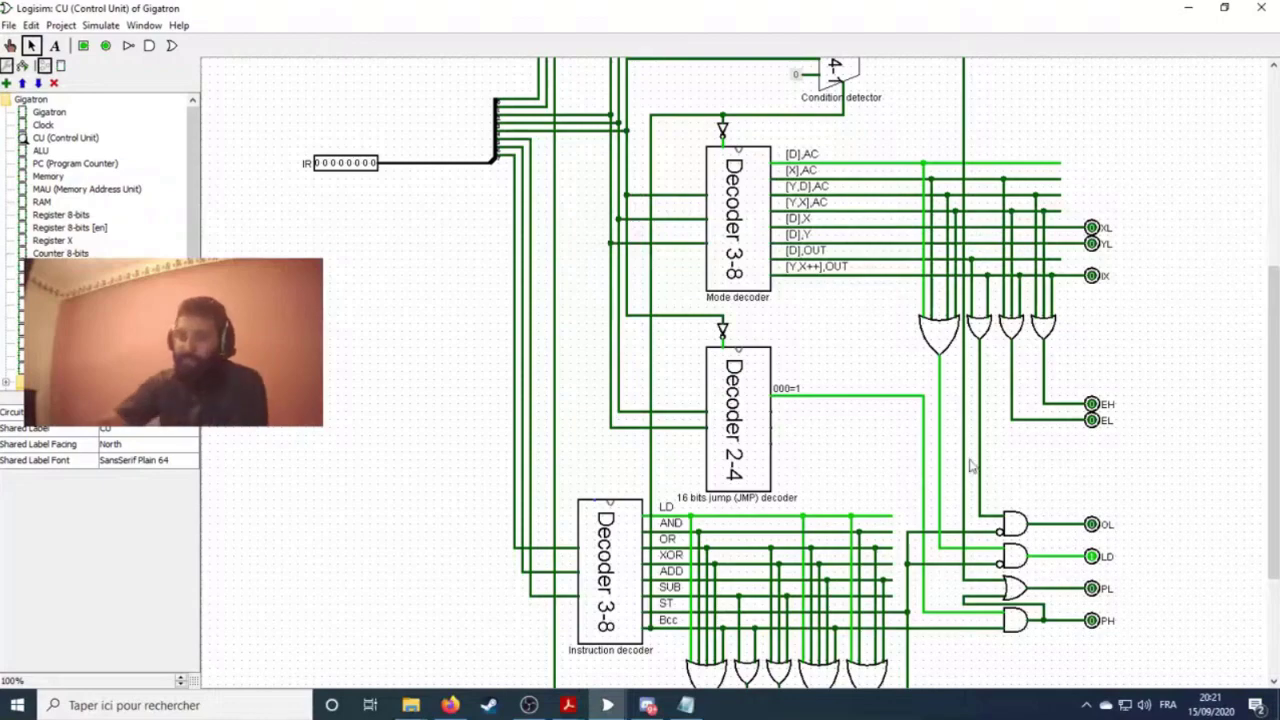
- Switch to Instructions set.pdf in Acrobat Reader and examine the ST and Bcc rows of the decoding table
left_click(568, 705)
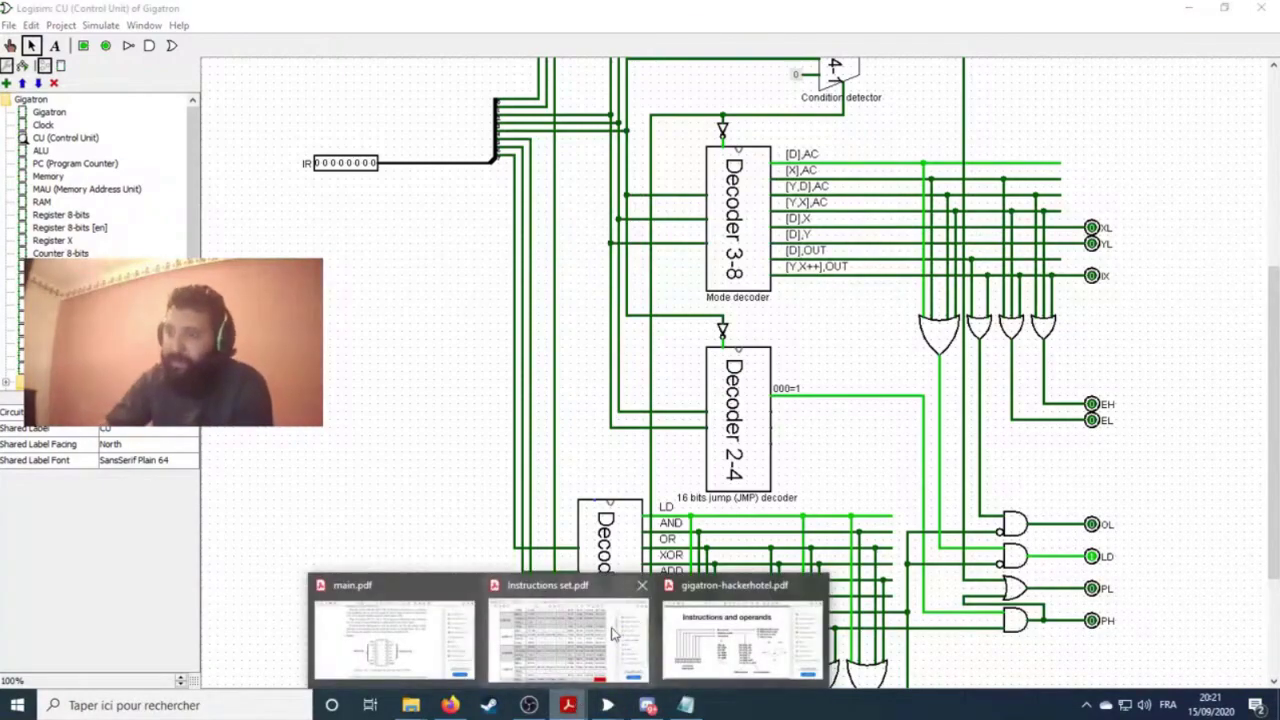
left_click(597, 652)
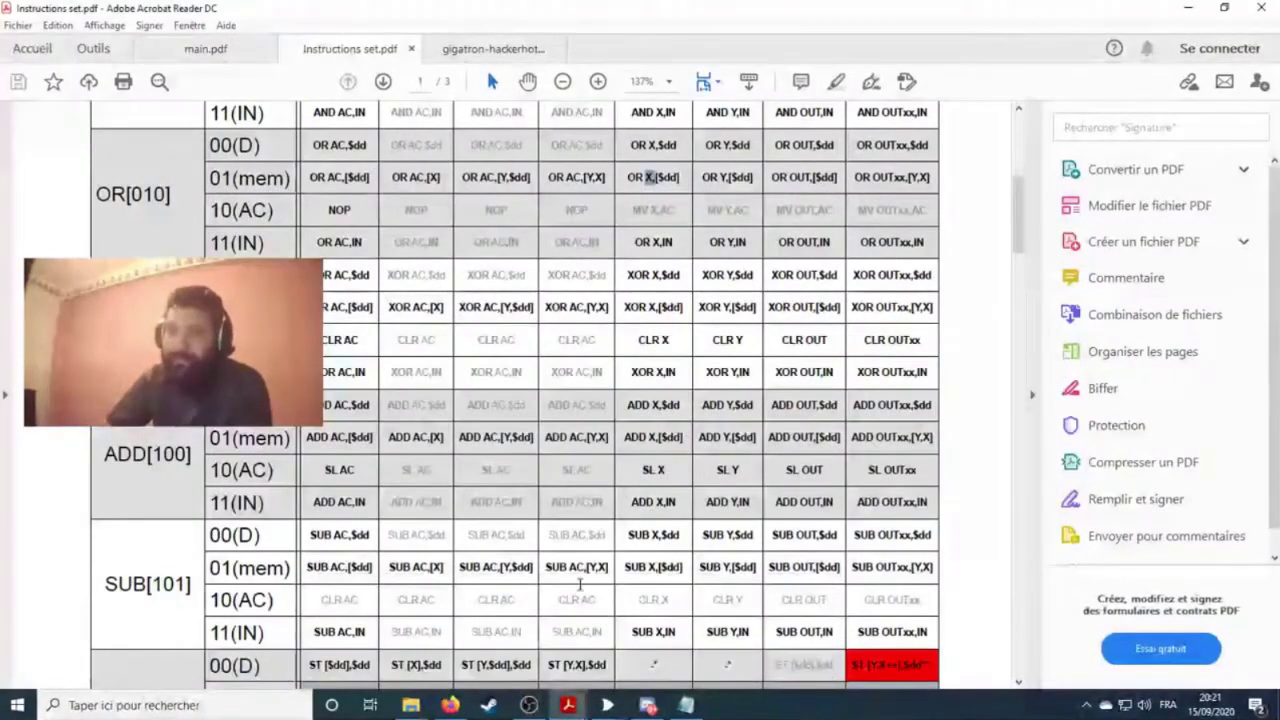
scroll(588, 552, "down", 3)
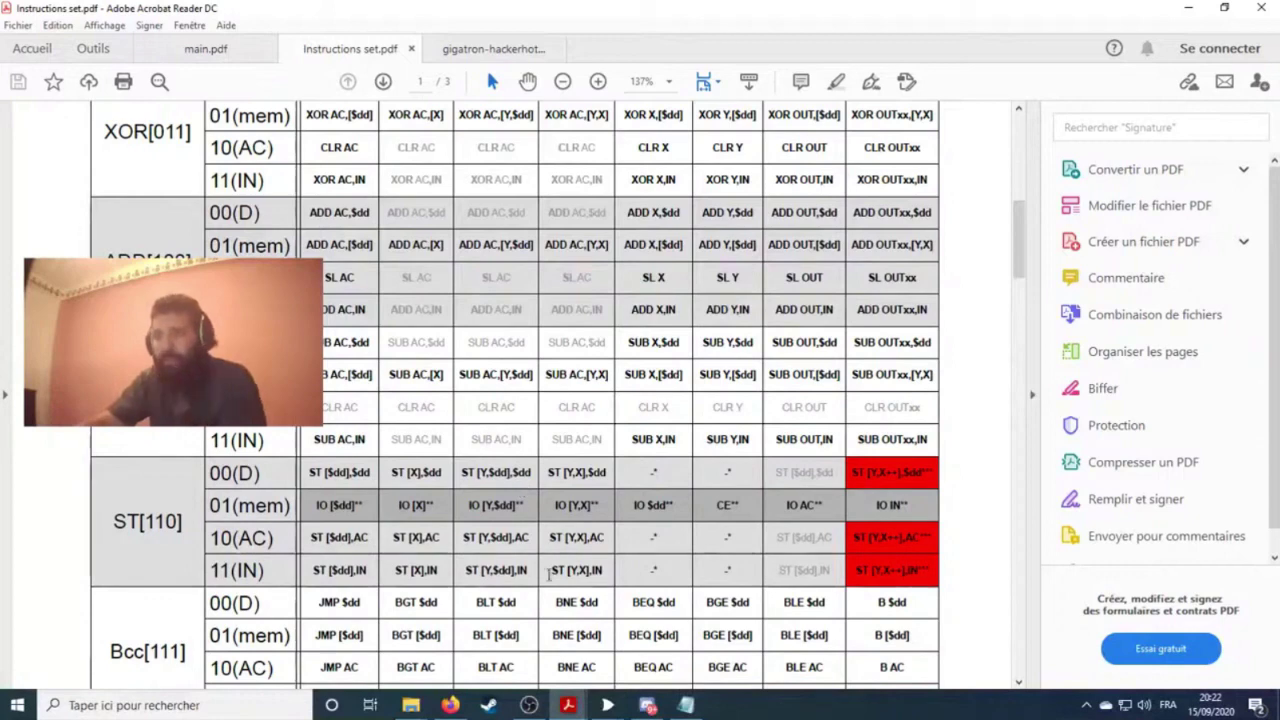
scroll(521, 490, "down", 2)
- Switch back to the control unit in Logisim and select the instruction decoder's ST wire, followed by the wire into the WE output
mouse_move(608, 706)
left_click(660, 625)
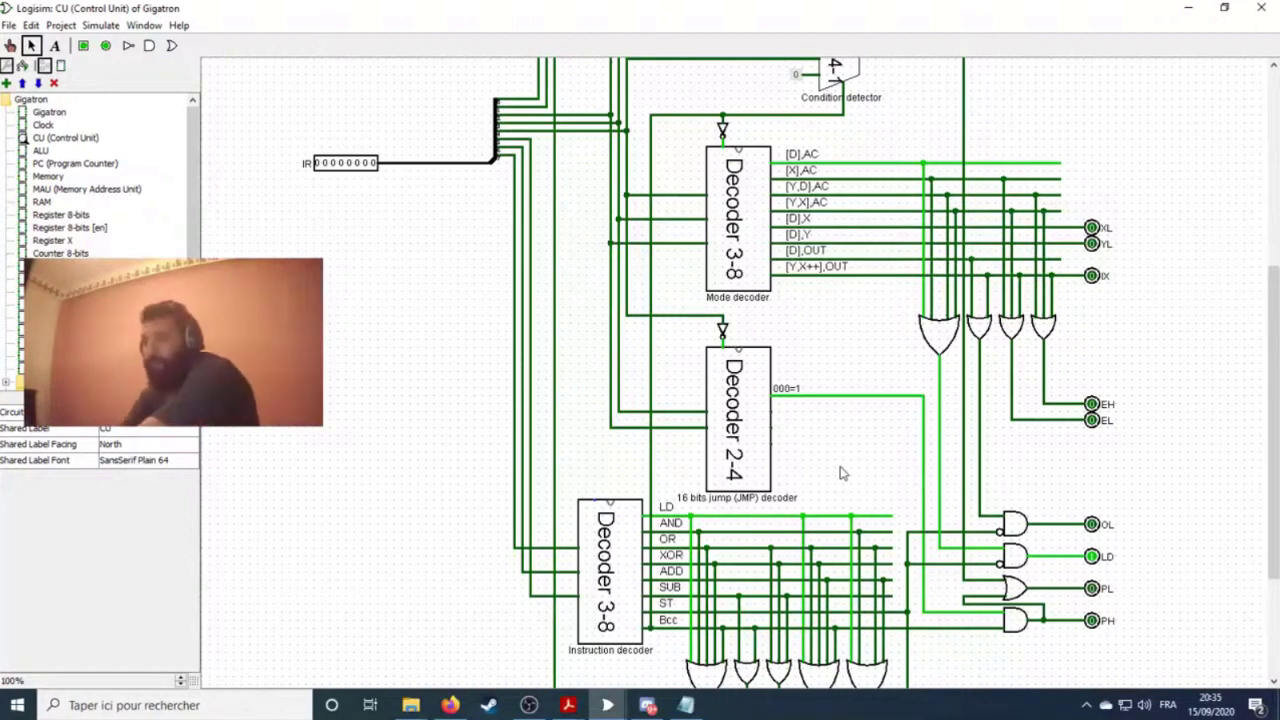
scroll(850, 465, "down", 1)
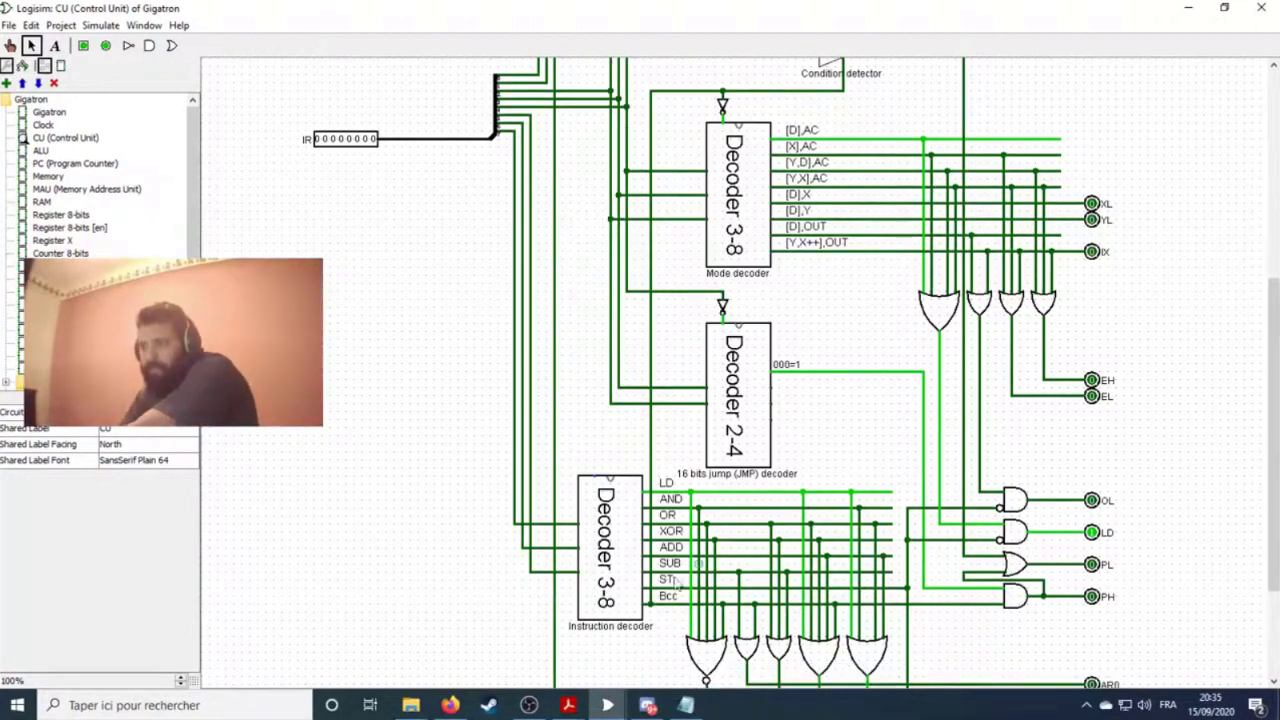
scroll(845, 376, "down", 2)
scroll(830, 400, "down", 2)
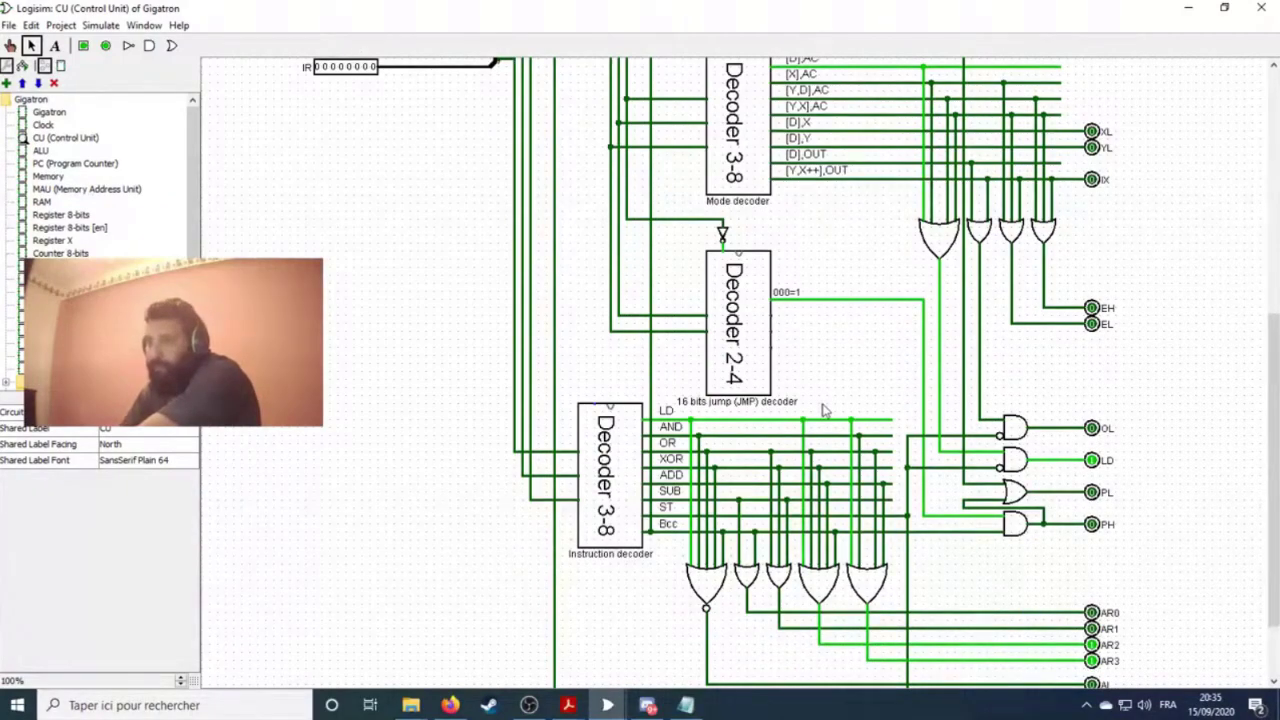
left_click(766, 500)
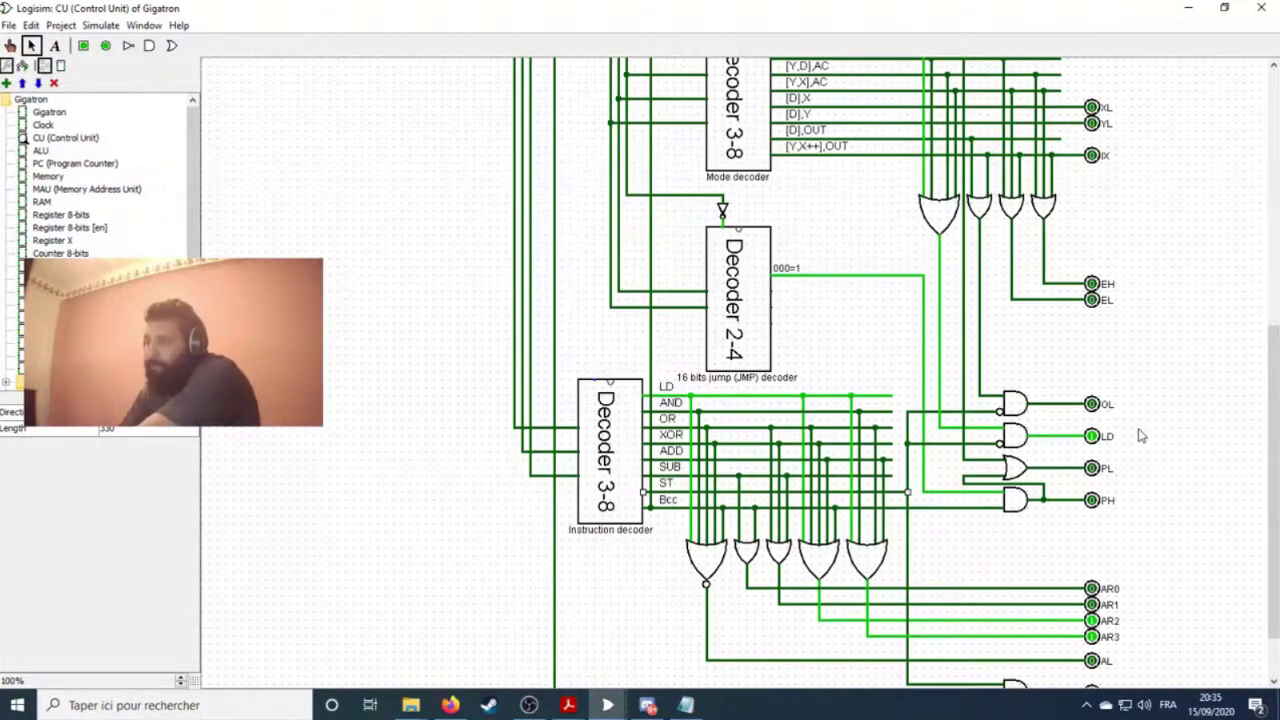
scroll(1140, 447, "down", 1)
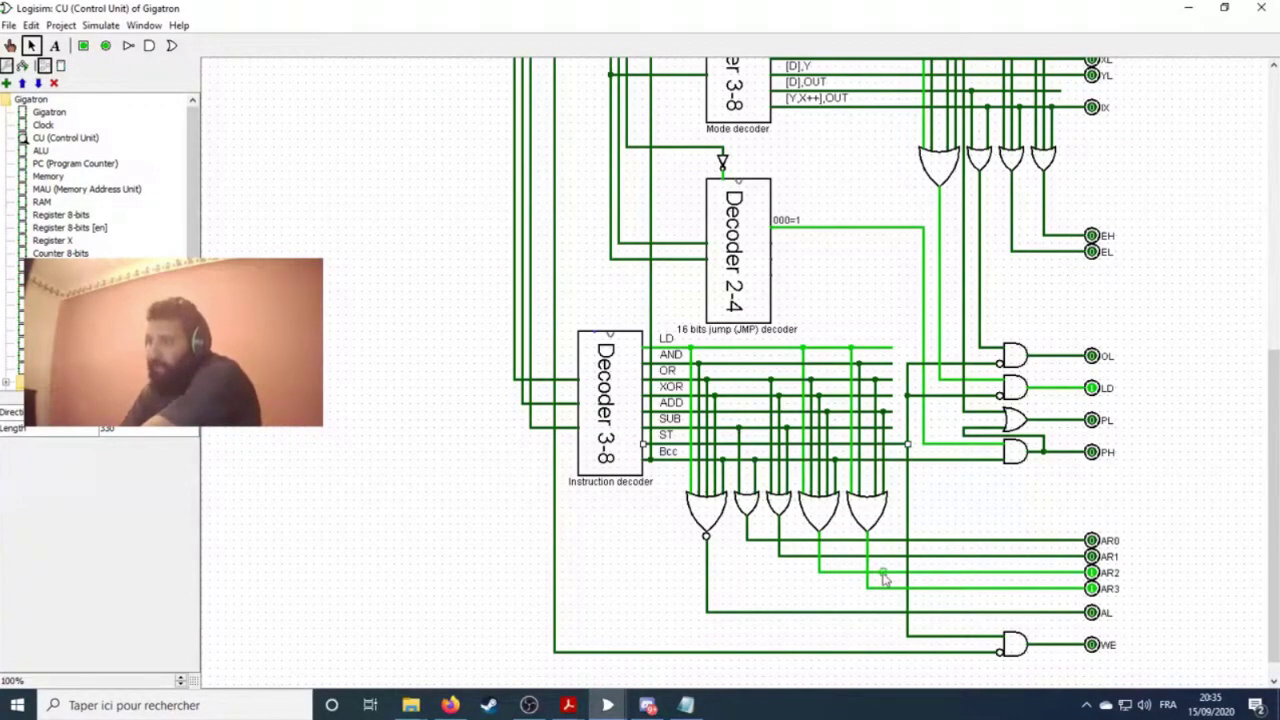
left_click(1066, 645)
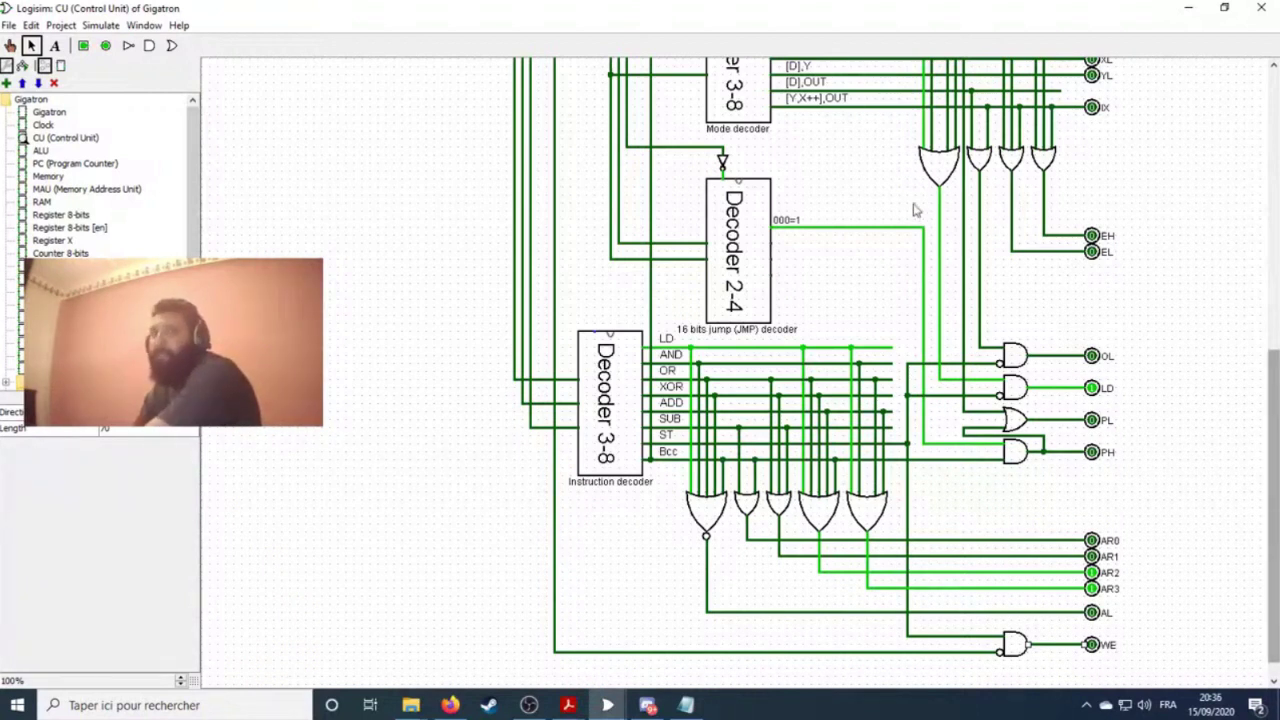
- Open the main Gigatron circuit and examine the AC register, the MAU, the memory with its WE and OE inputs, and the bus
double_click(52, 113)
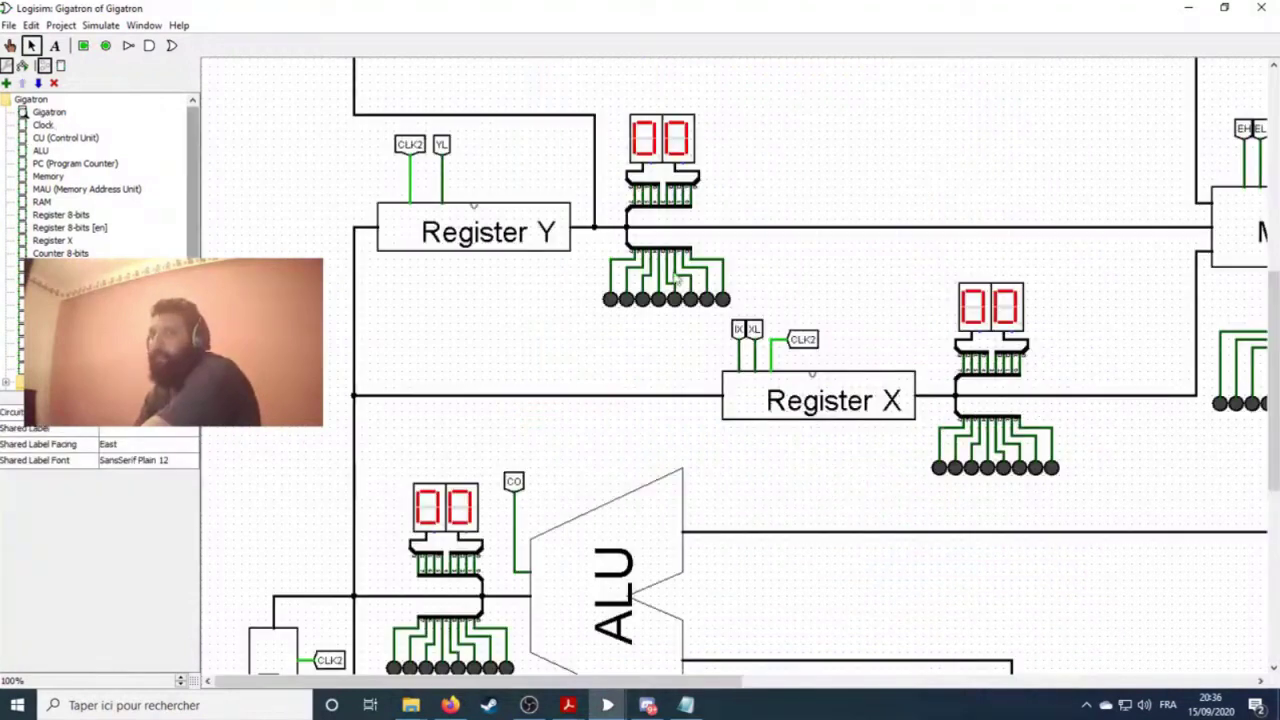
scroll(1086, 466, "down", 5)
scroll(770, 628, "right", 10)
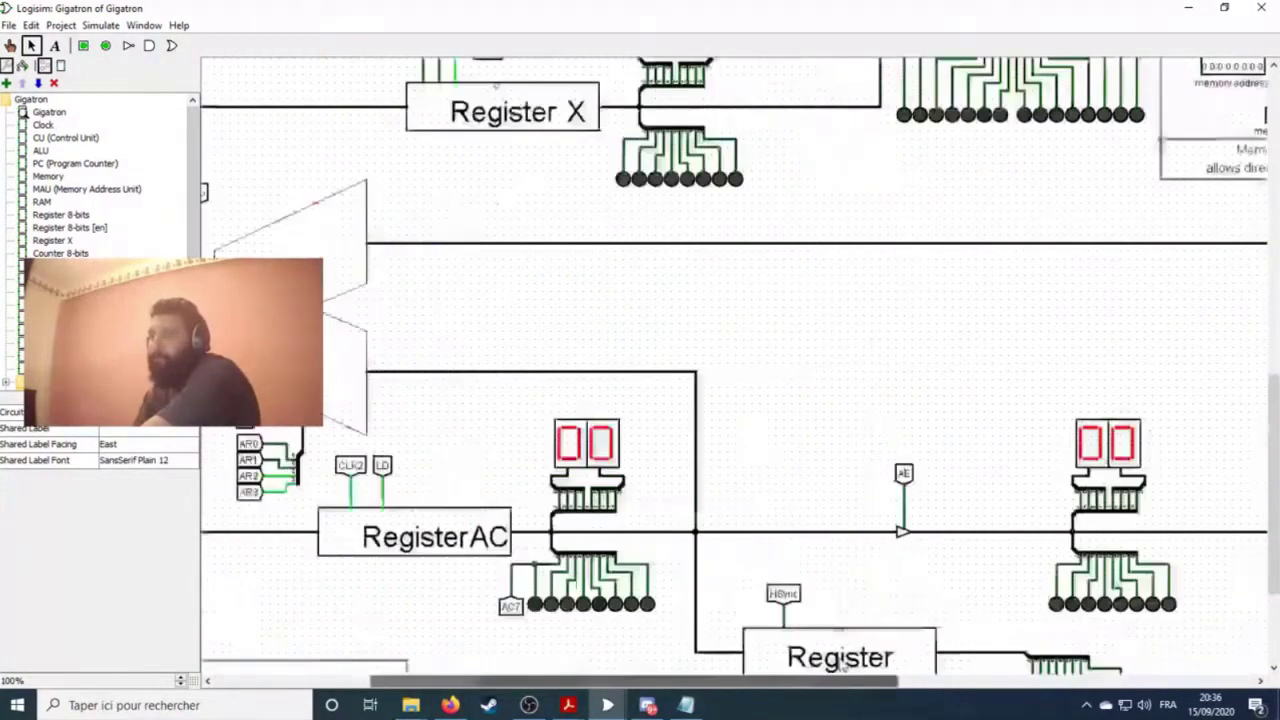
scroll(1000, 577, "down", 3)
scroll(1000, 577, "up", 10)
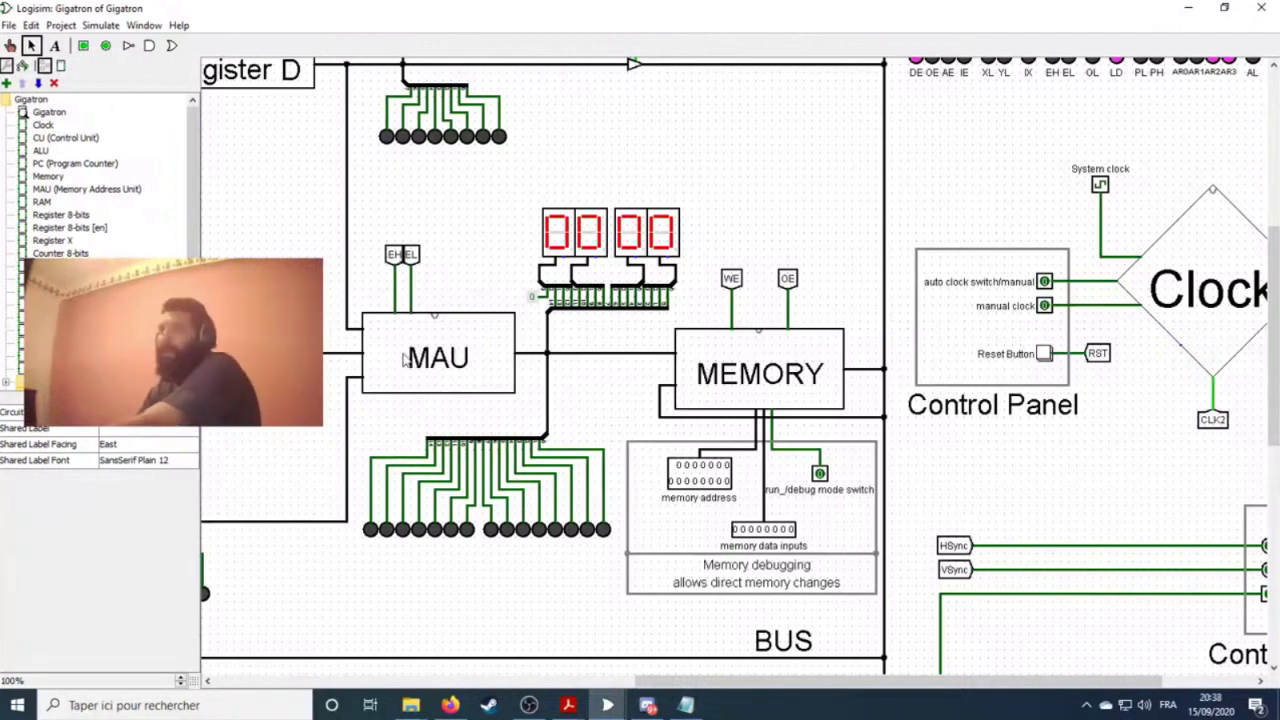
scroll(405, 357, "up", 2)
scroll(405, 357, "up", 1)
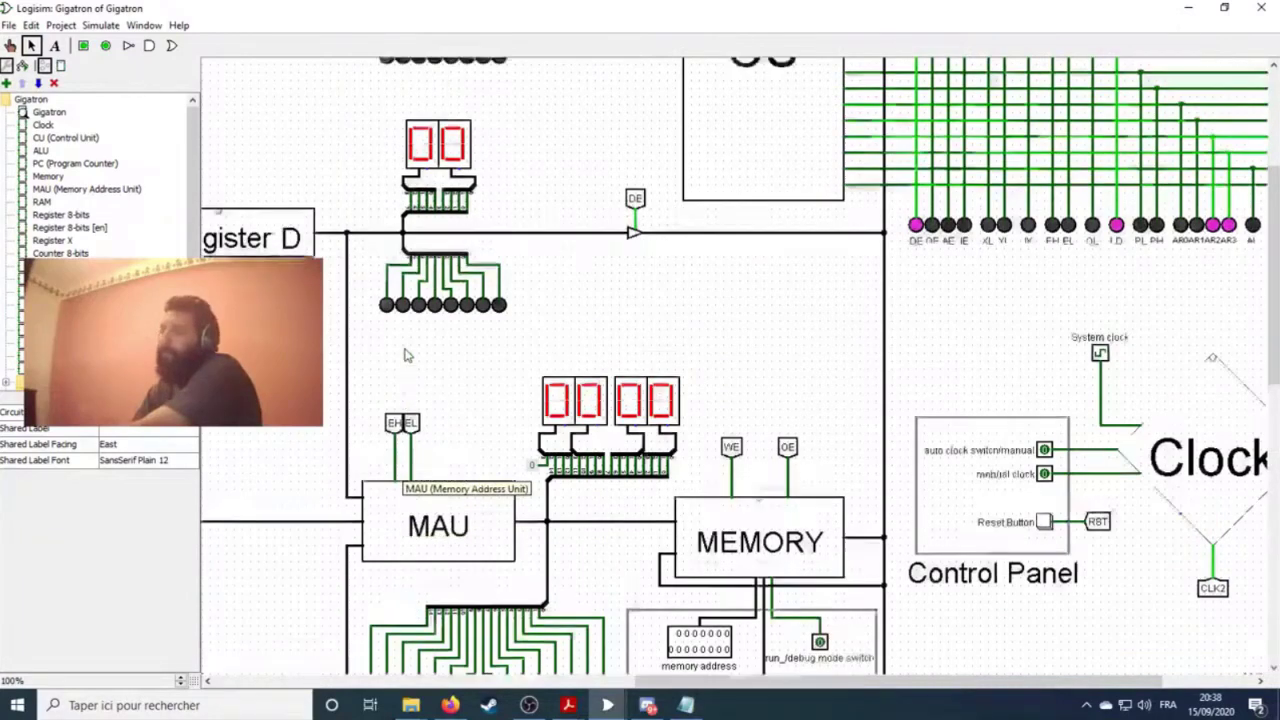
scroll(405, 357, "down", 3)
scroll(360, 362, "up", 4)
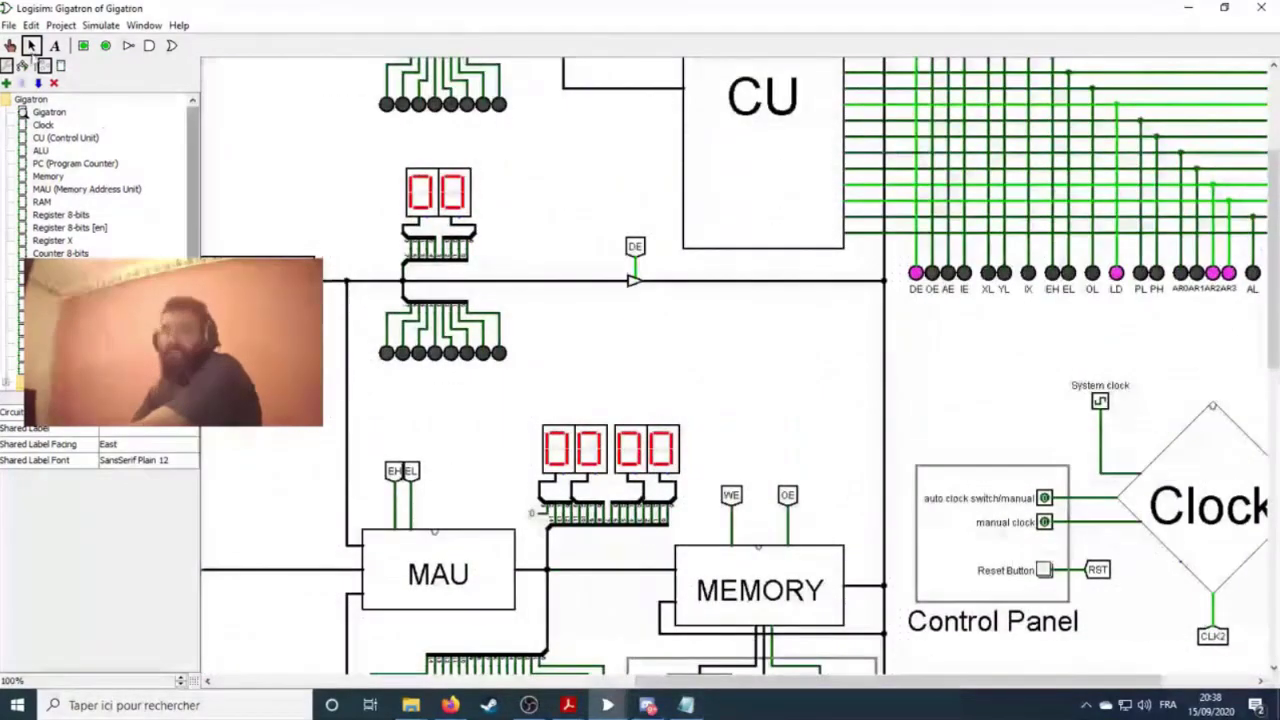
- Open the control unit, select the horizontal wire into the WE gate's inverted input and trace it up past the decoders
double_click(65, 137)
scroll(667, 279, "down", 4)
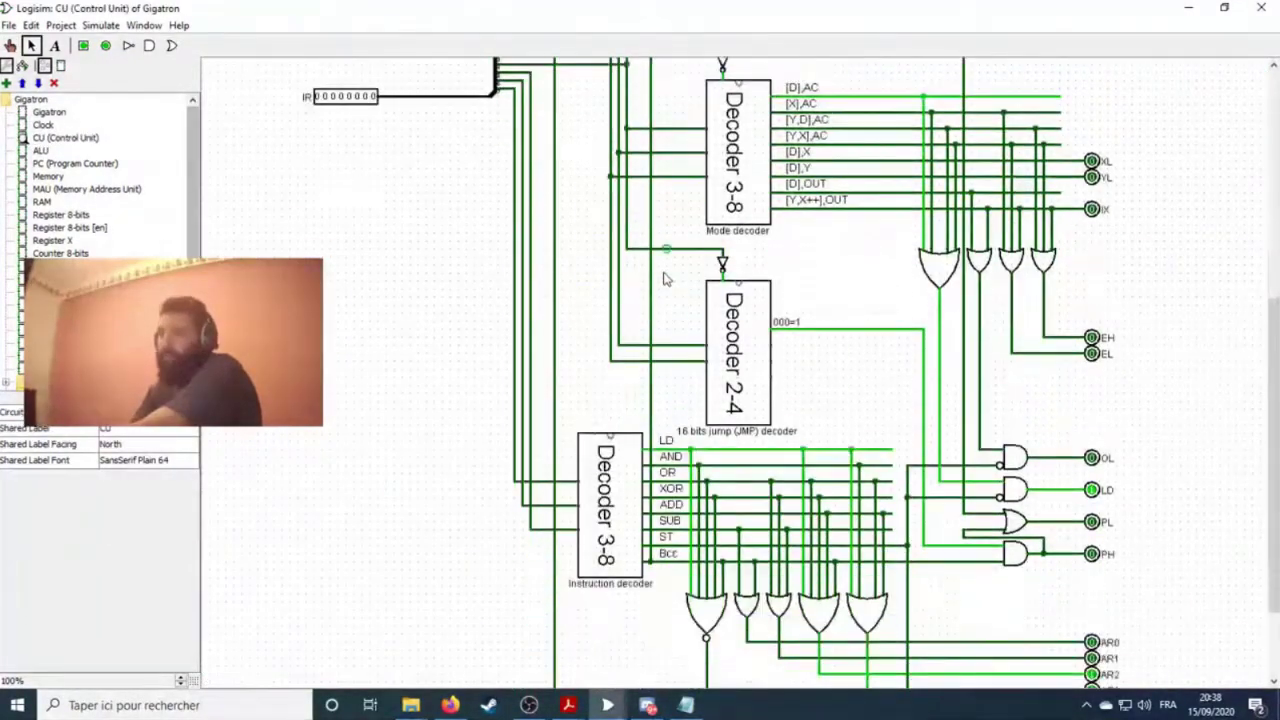
scroll(667, 279, "down", 2)
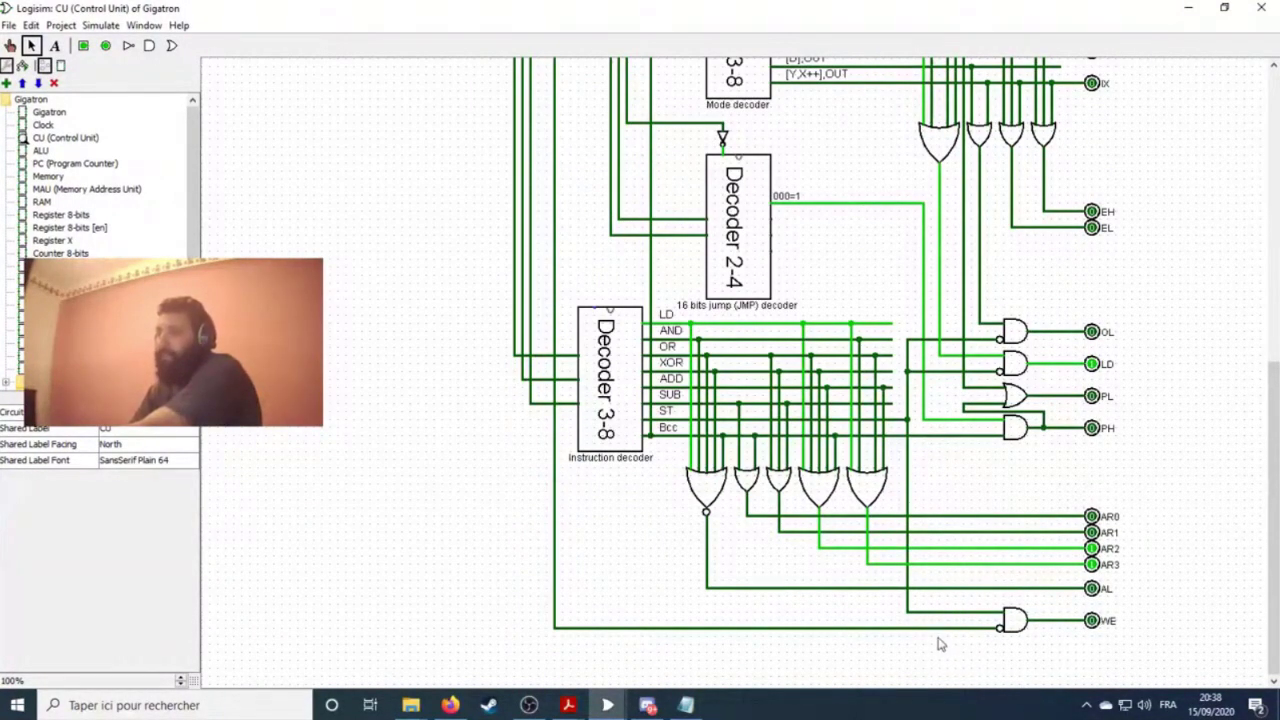
left_click(894, 630)
scroll(713, 615, "up", 3)
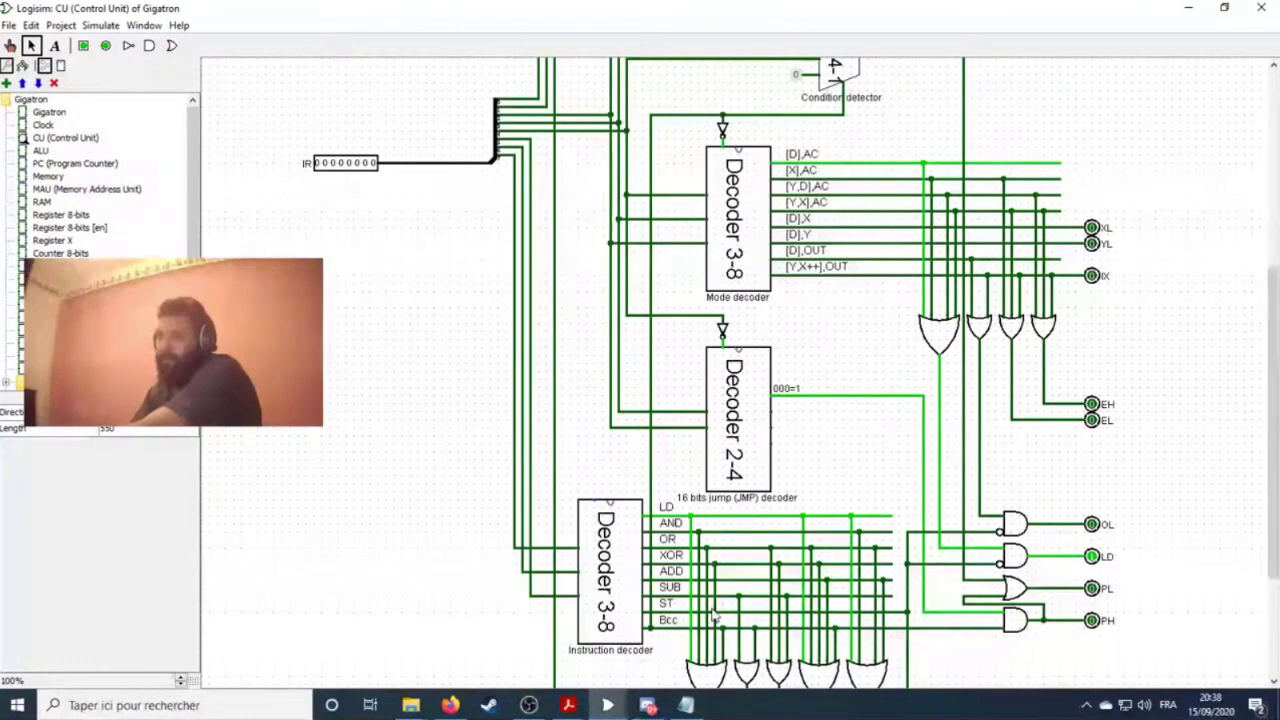
scroll(713, 615, "up", 6)
scroll(716, 622, "down", 4)
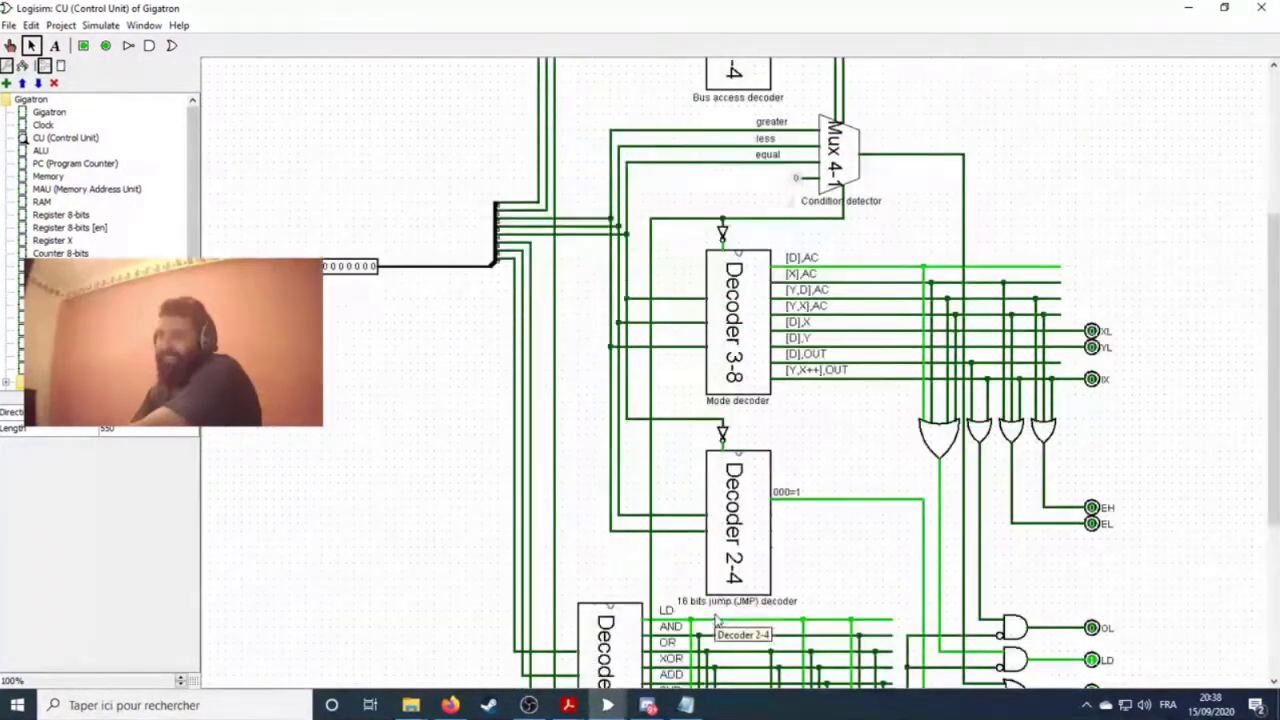
scroll(716, 622, "down", 5)
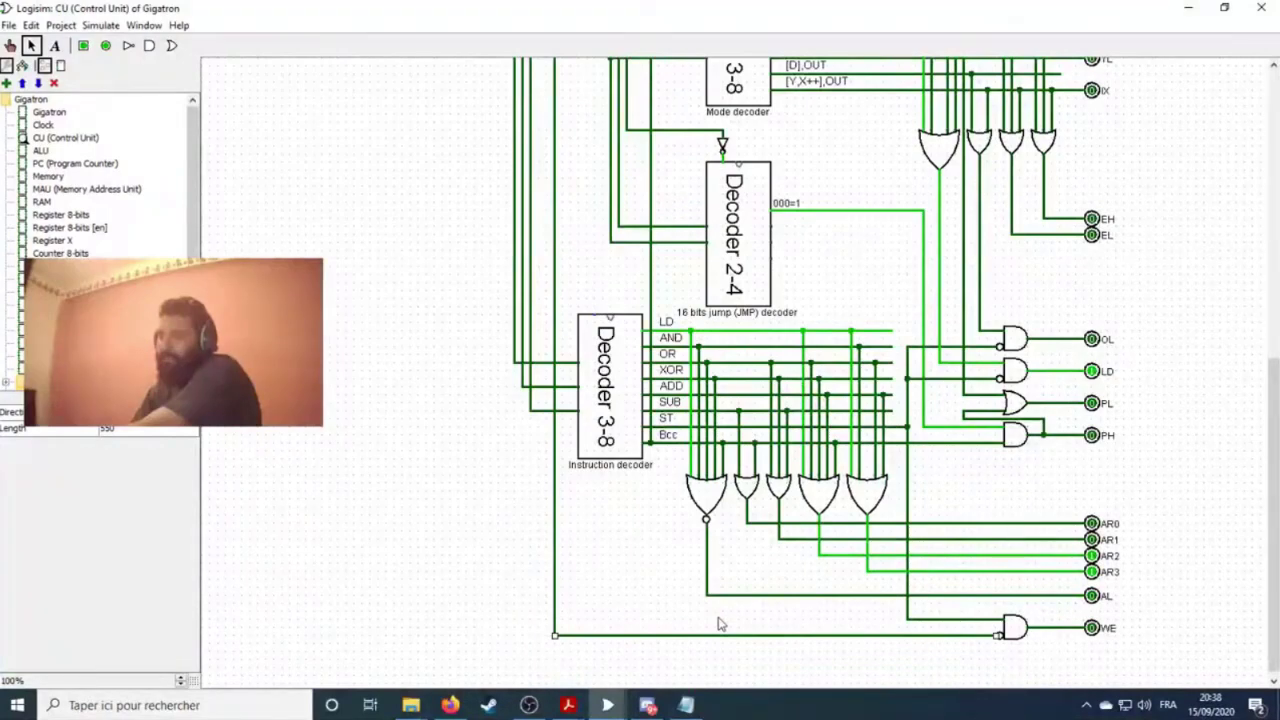
left_click(955, 667)
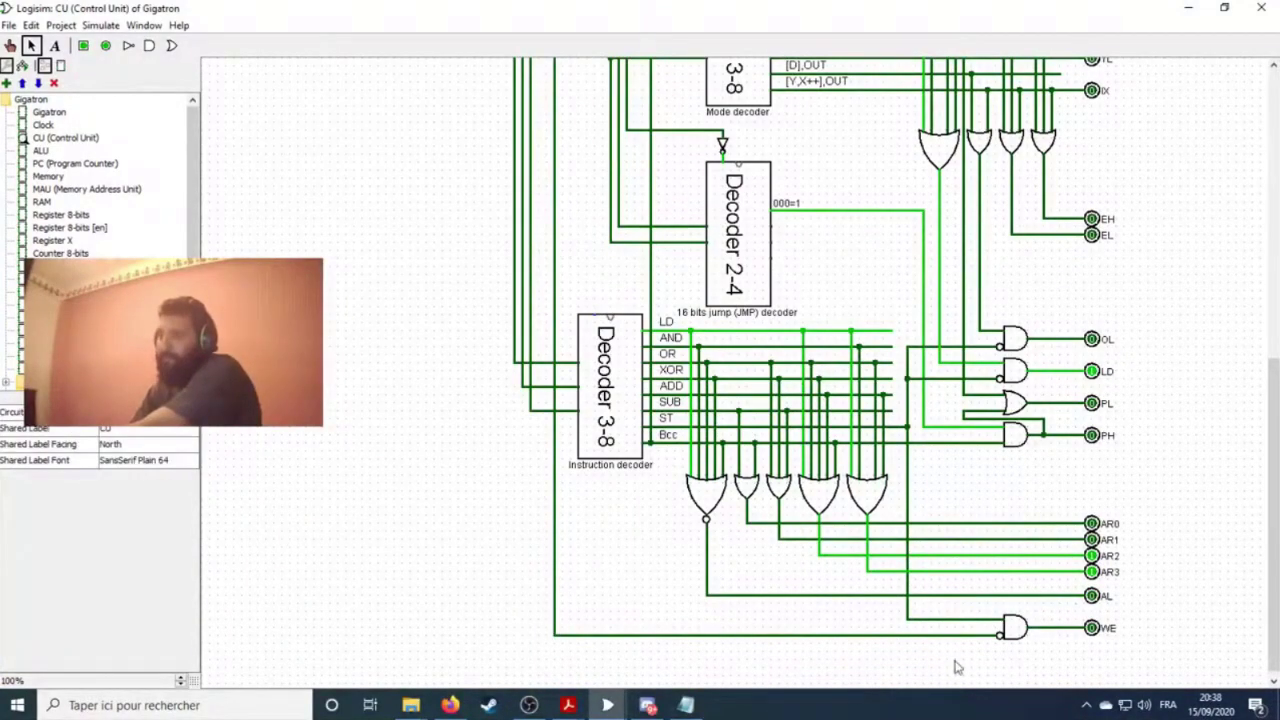
- Trace the WE gate's inverted input wire up to the bus access decoder again, and select its long vertical segment
left_click(899, 635)
scroll(738, 608, "up", 3)
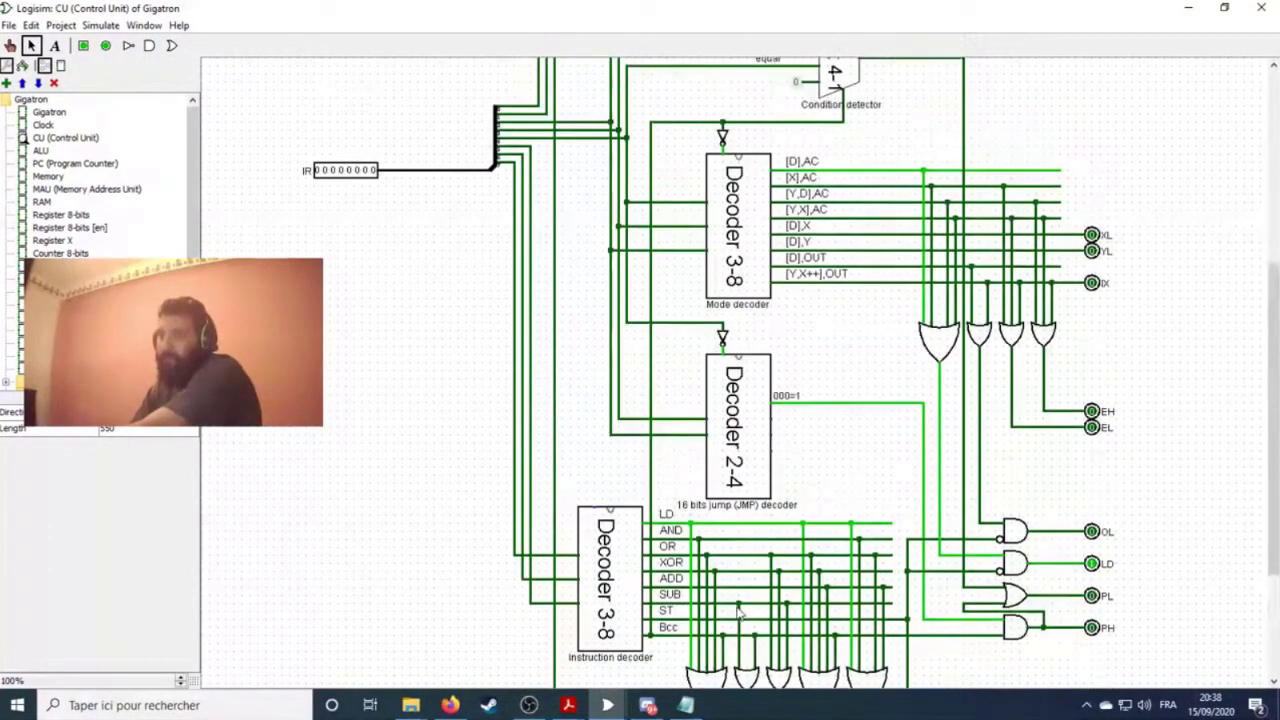
scroll(738, 612, "up", 6)
scroll(750, 616, "down", 2)
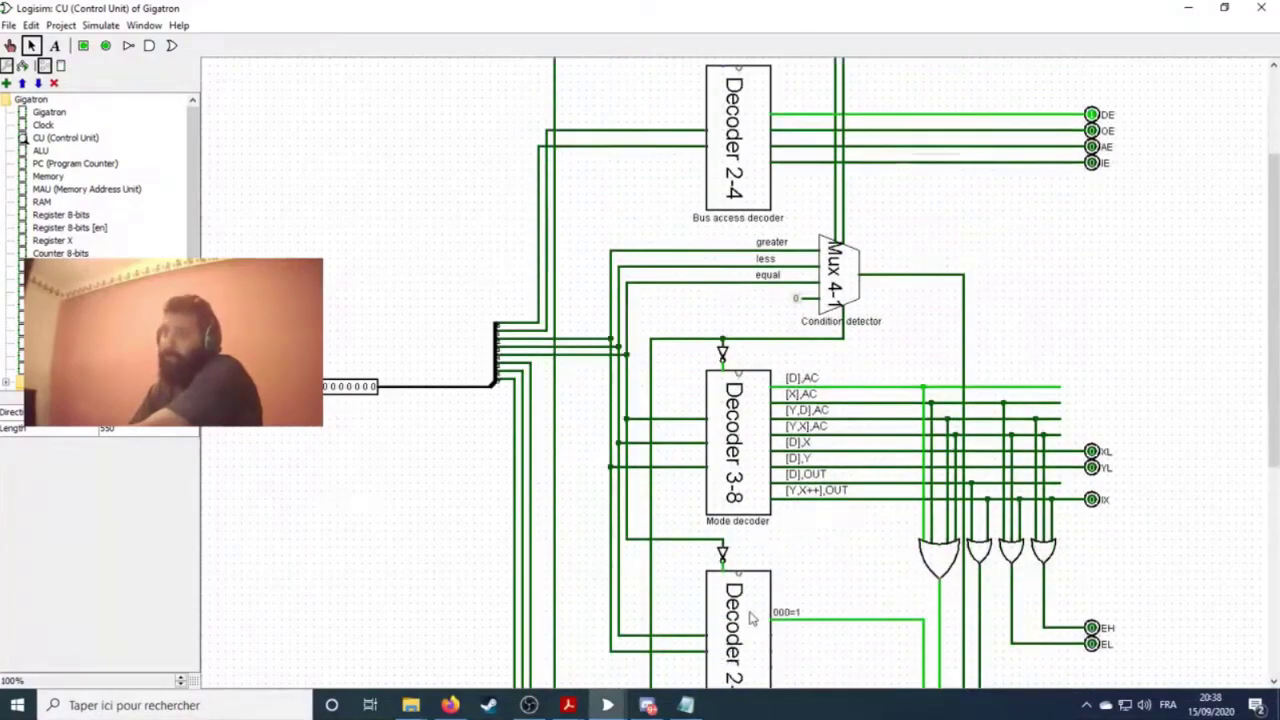
scroll(754, 616, "down", 7)
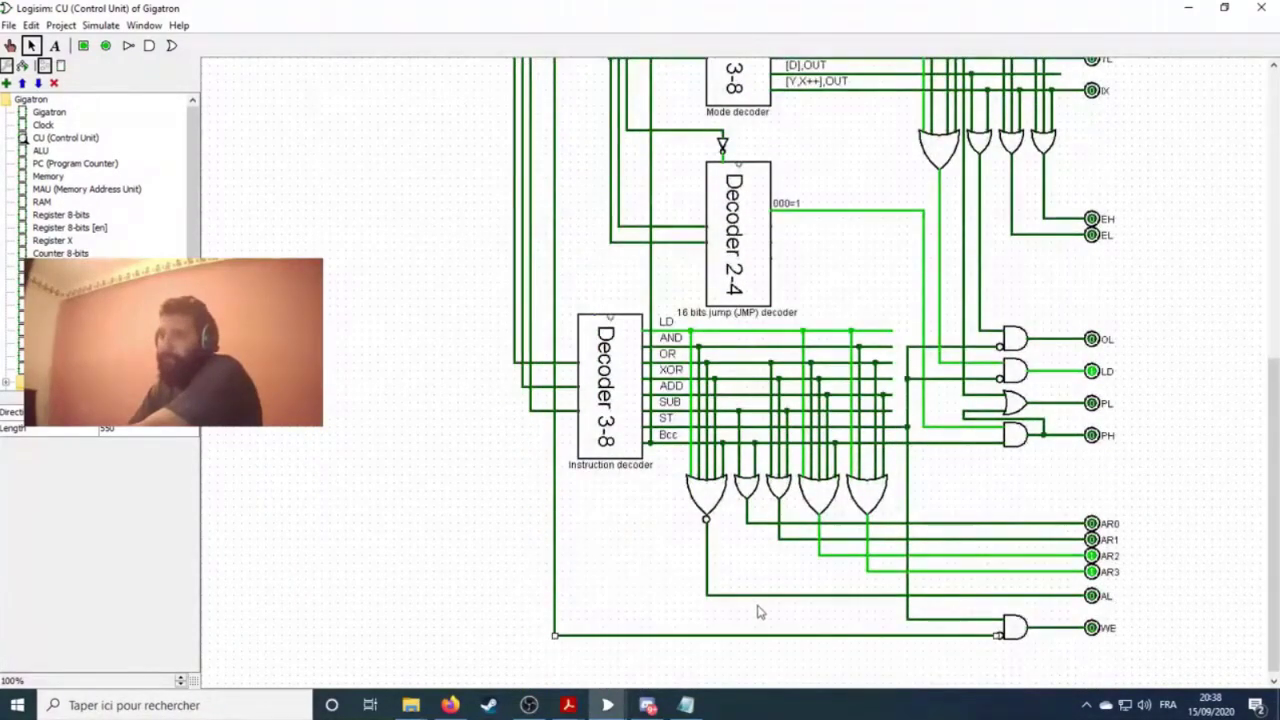
left_click(978, 669)
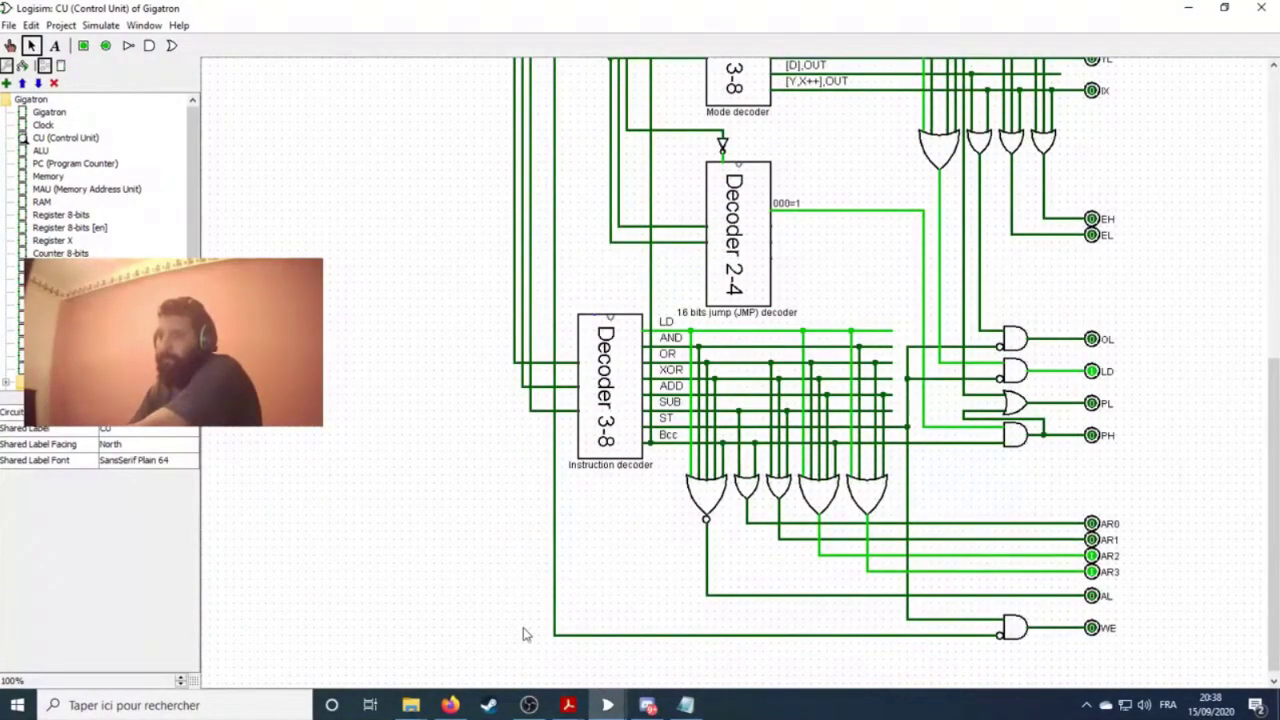
left_click(554, 593)
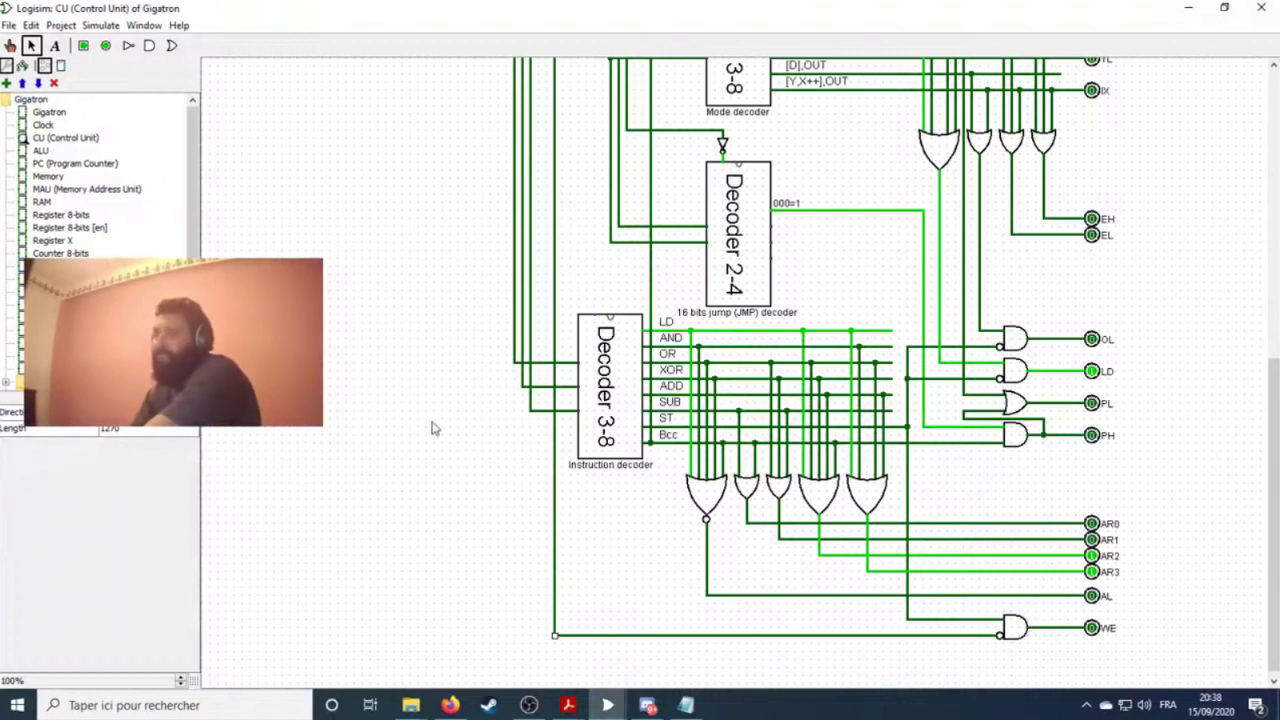
- Return to the main Gigatron circuit, locate the MEMORY block beside the MAU and view its internal circuit
double_click(48, 112)
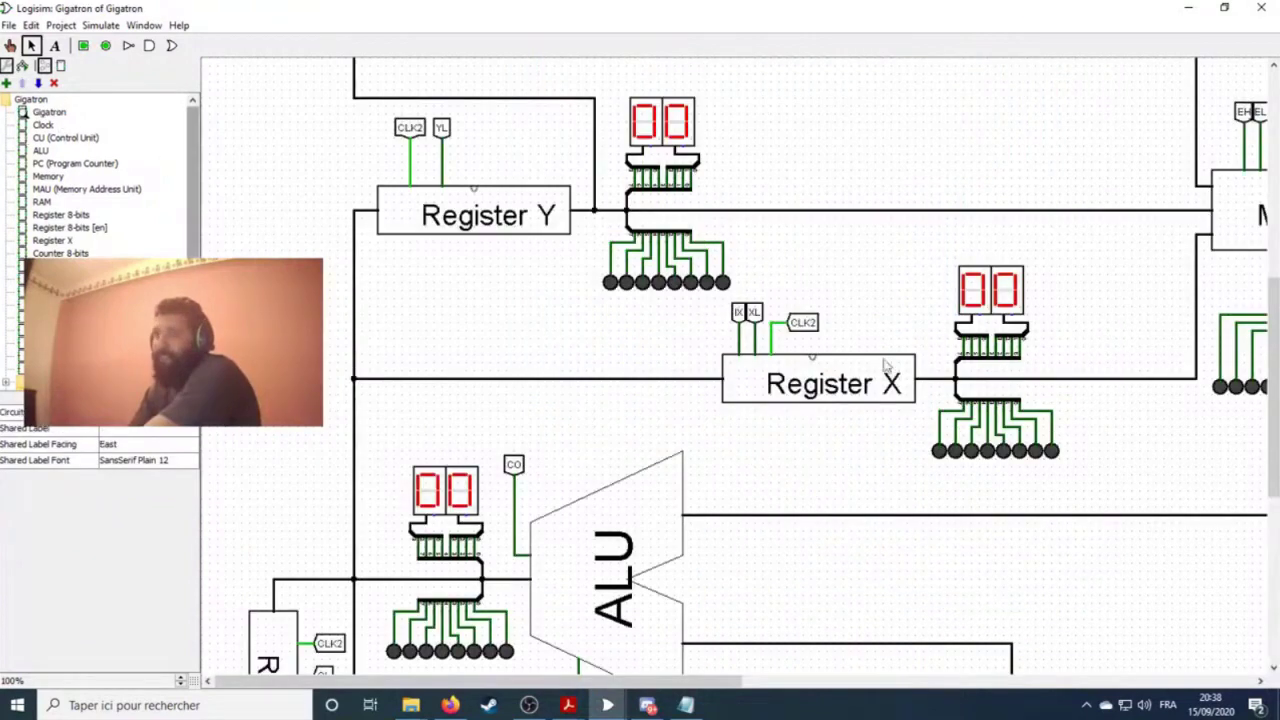
scroll(890, 372, "down", 5)
scroll(890, 372, "down", 3)
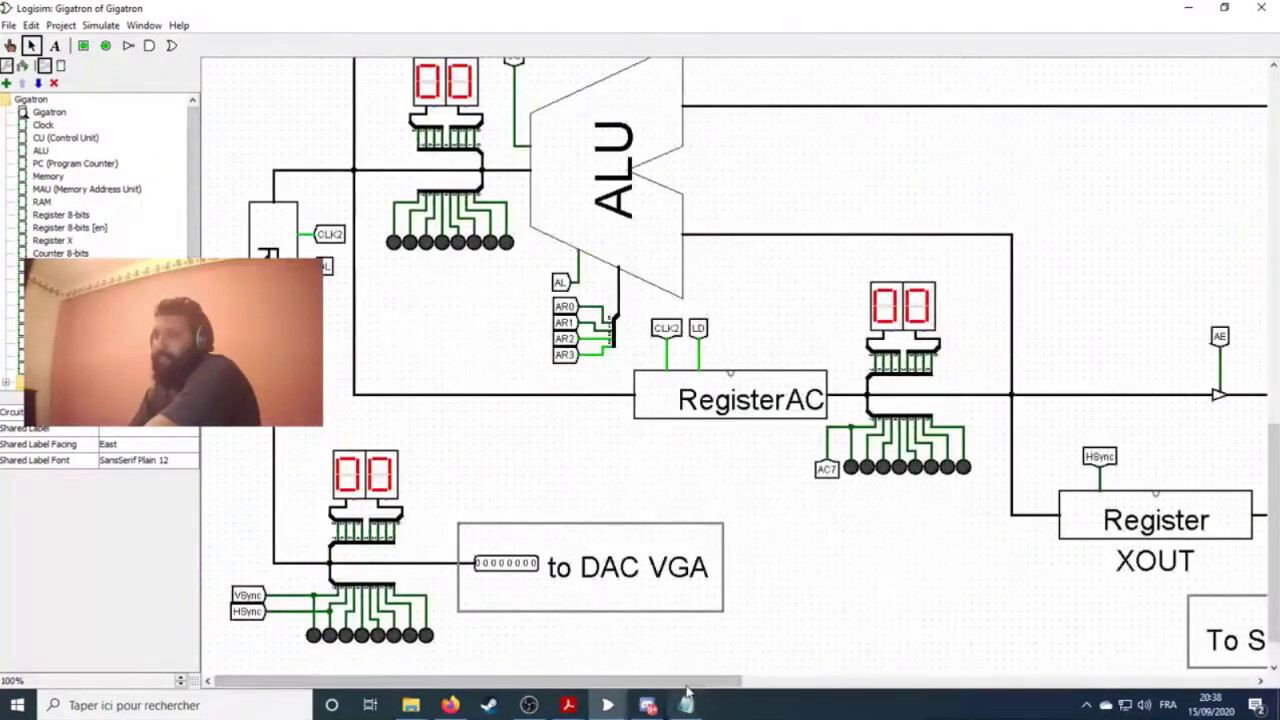
scroll(890, 372, "right", 4)
scroll(920, 534, "right", 5)
scroll(920, 534, "up", 7)
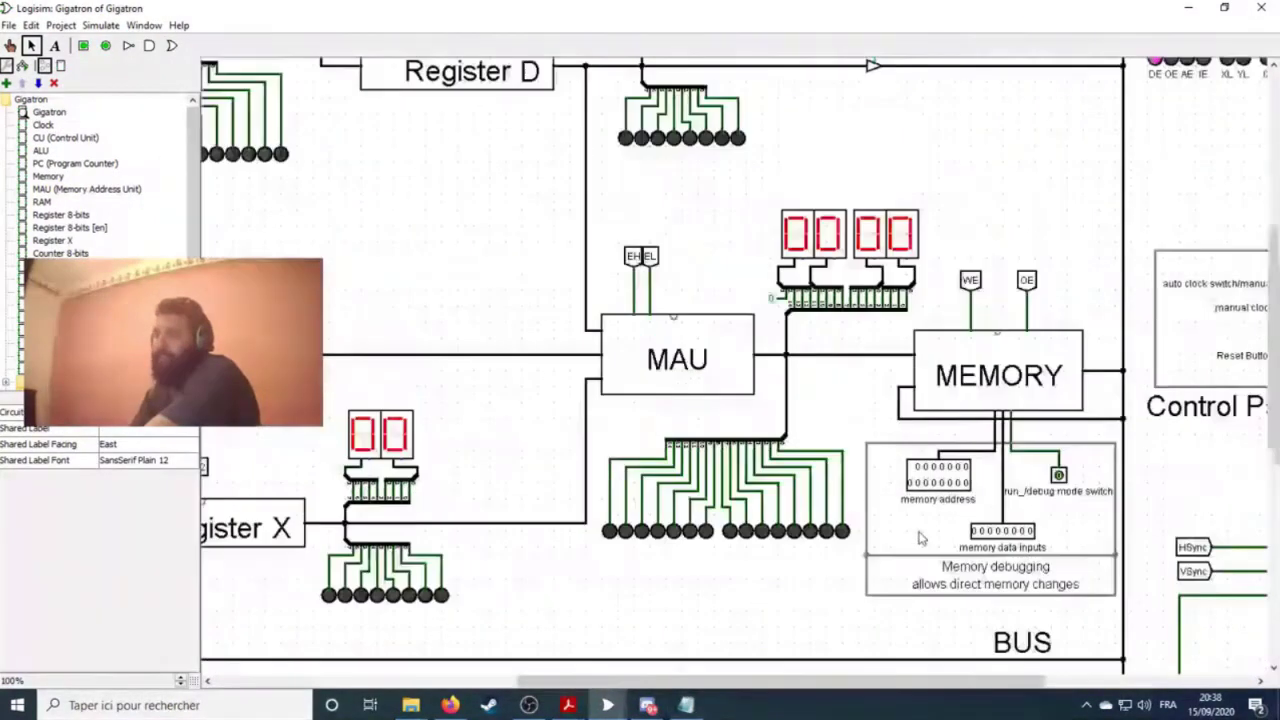
right_click(967, 357)
left_click(1012, 405)
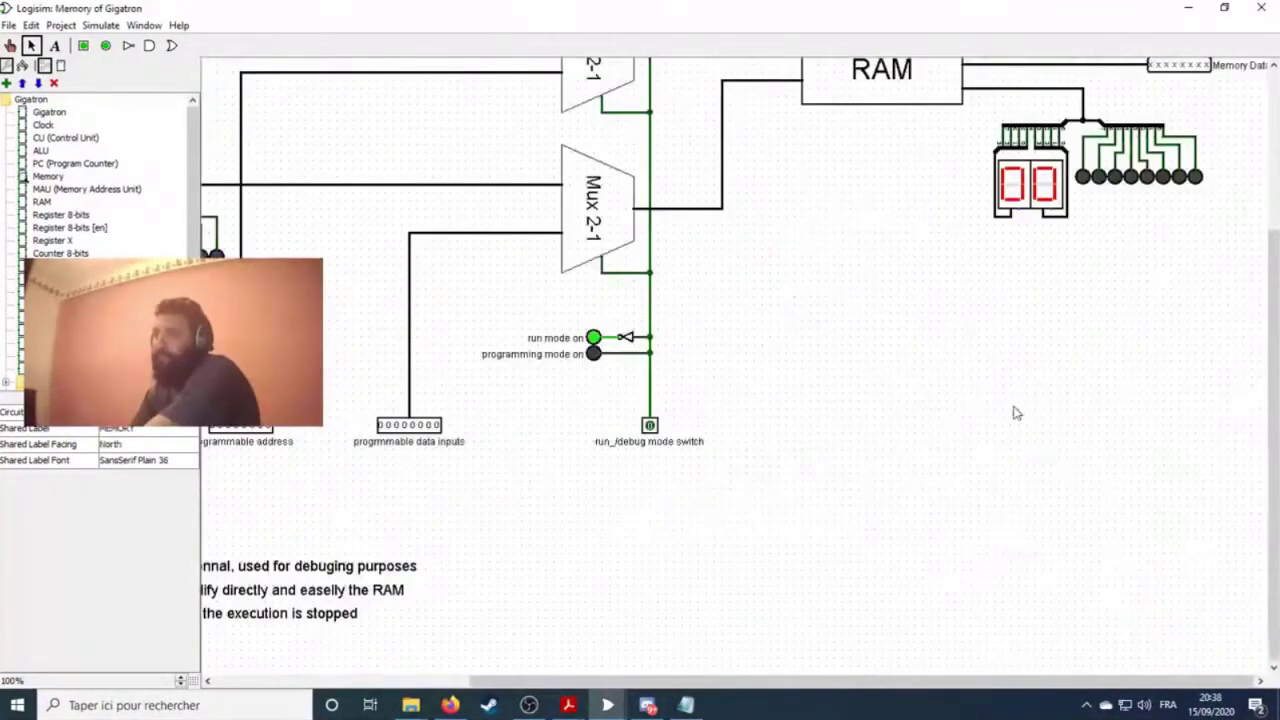
- View the RAM subcircuit inside the memory circuit and select its RAM component
scroll(705, 363, "up", 4)
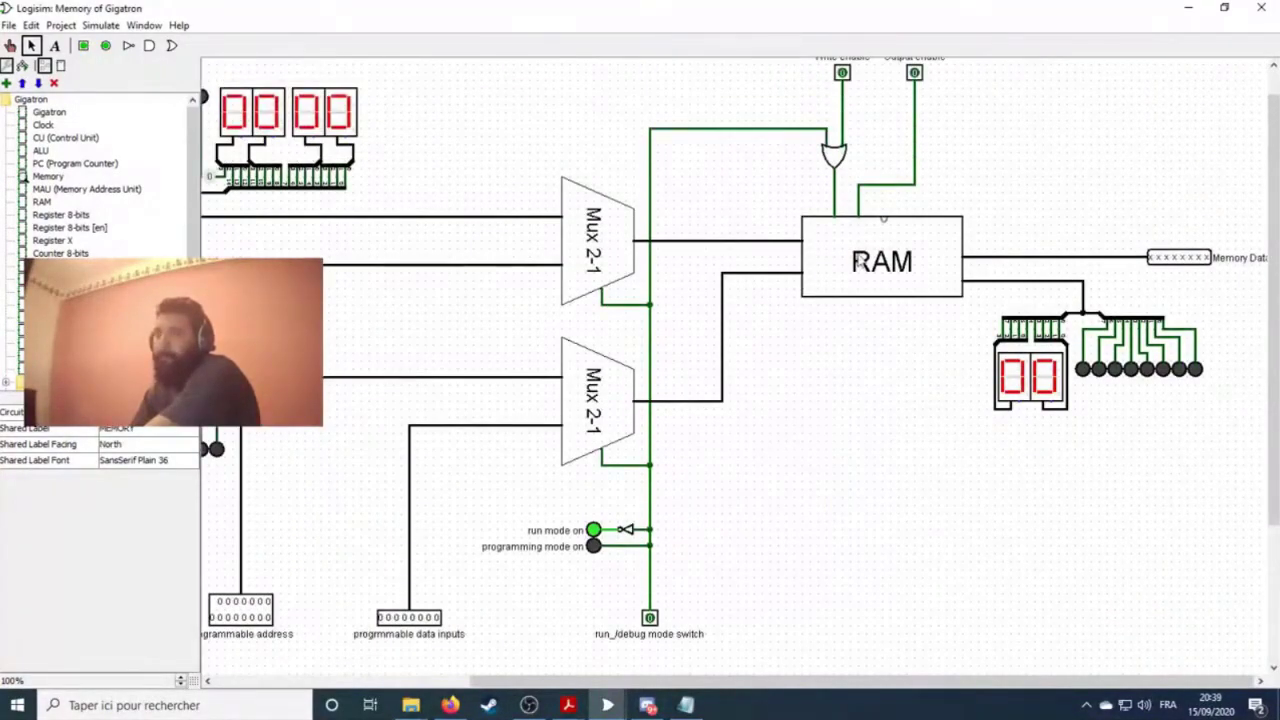
right_click(872, 262)
left_click(918, 302)
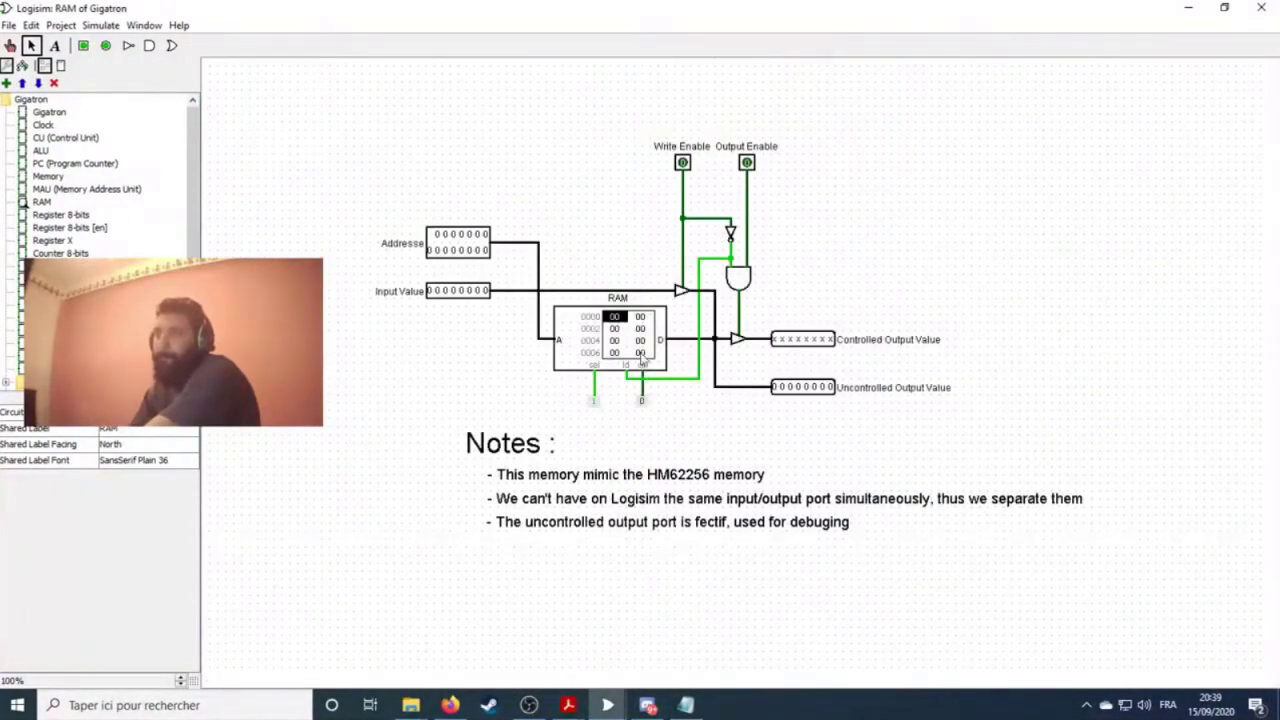
left_click(640, 345)
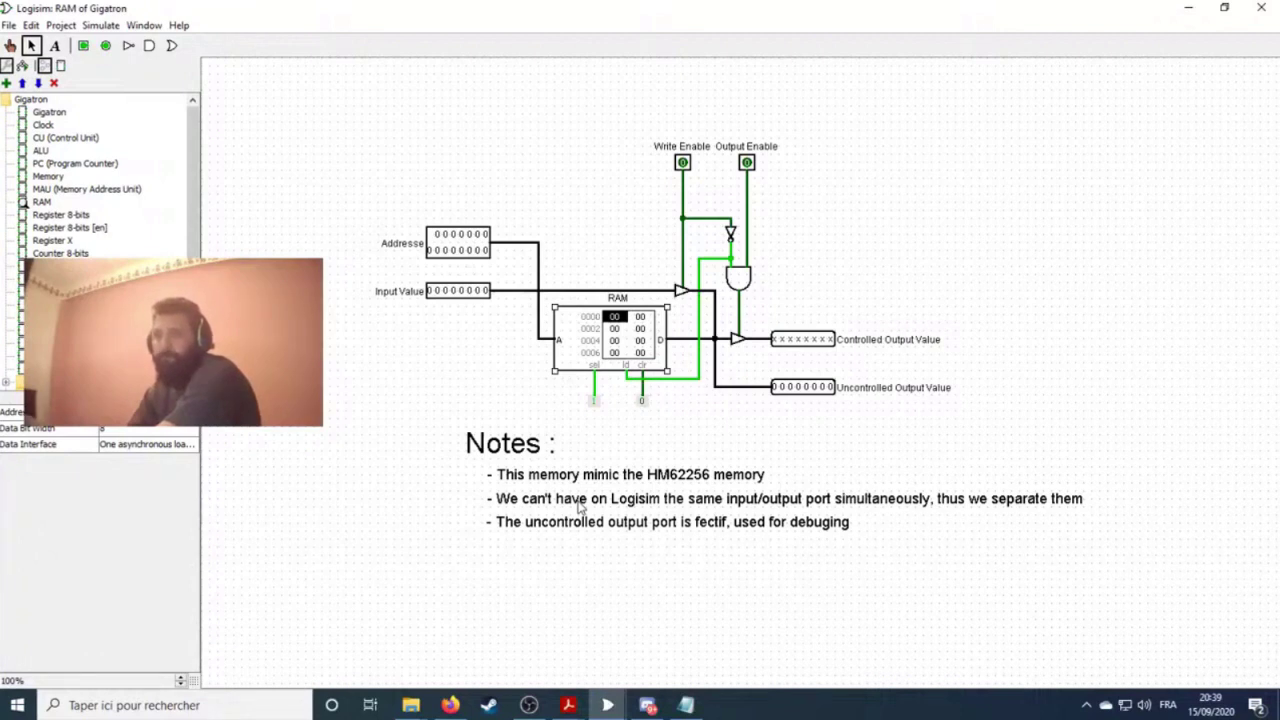
- Open the control unit and examine it from the bus access decoder down to the instruction decoder and WE output
double_click(60, 137)
scroll(1070, 450, "down", 8)
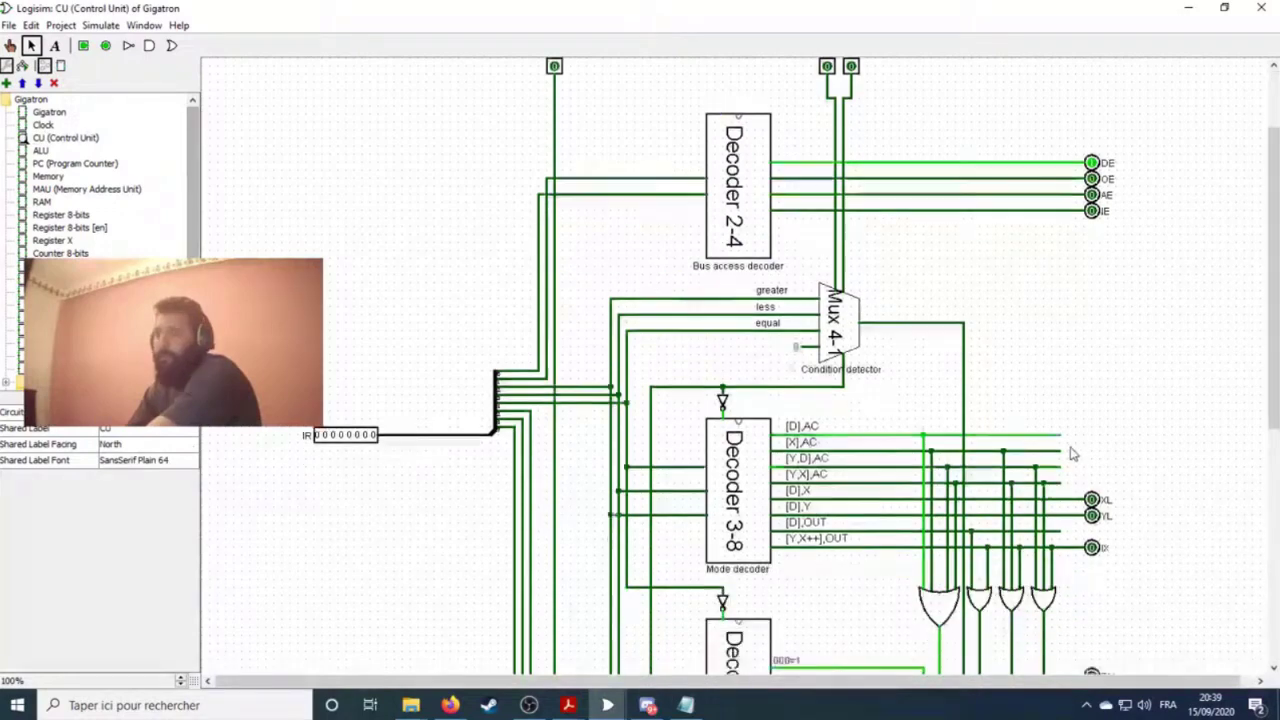
scroll(1070, 455, "down", 5)
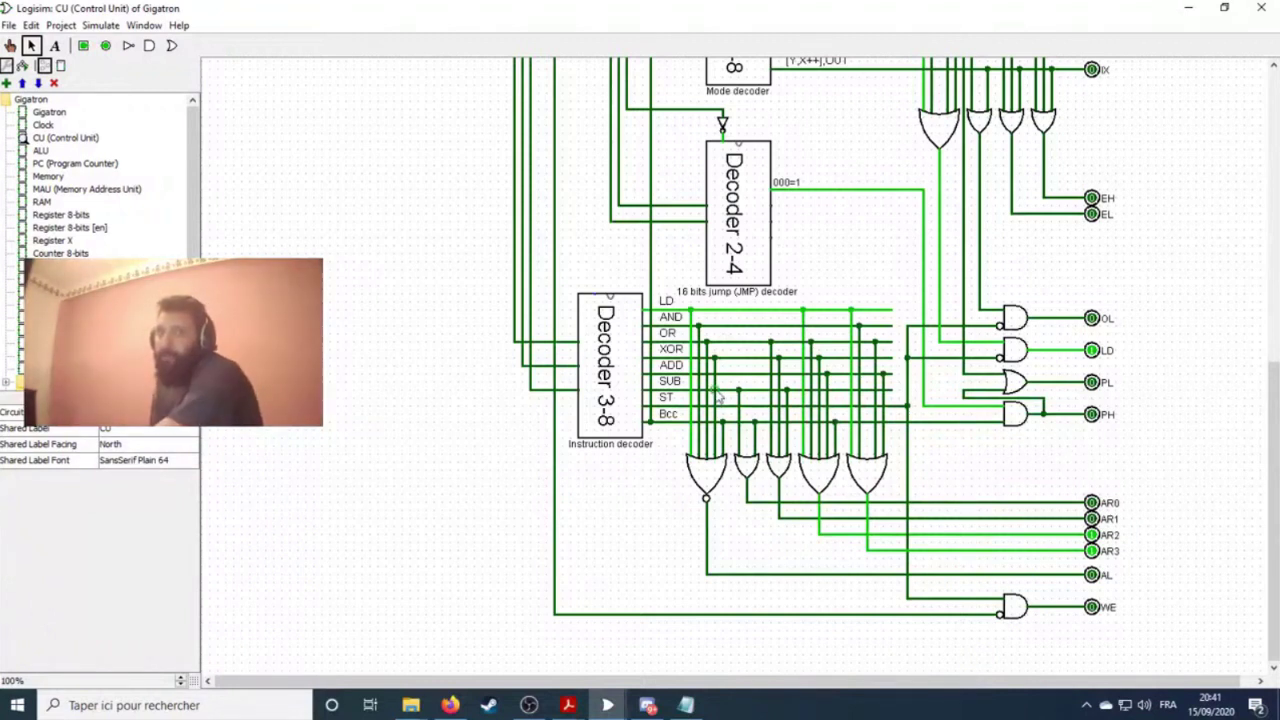
- Open the Memory circuit, go into its RAM block fed by the Write enable and Output enable inputs, and select the RAM component
left_click(58, 177)
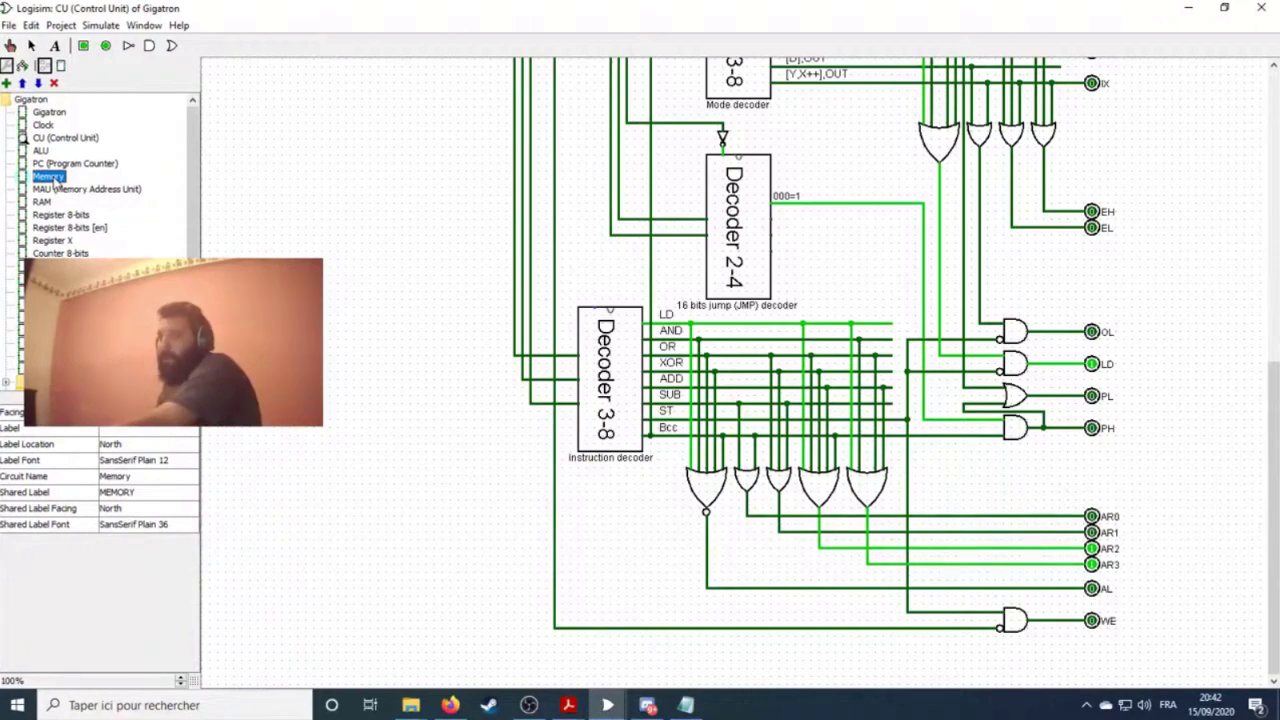
double_click(49, 177)
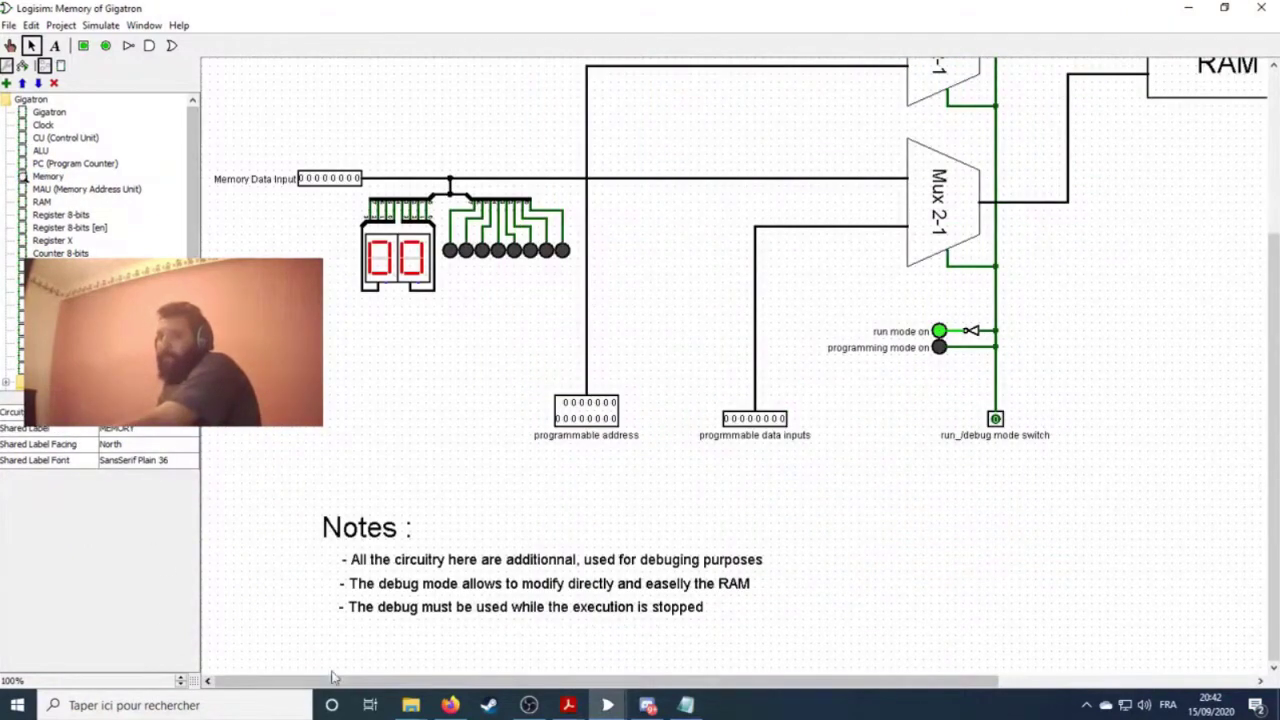
left_click_drag(336, 680, 605, 640)
scroll(632, 611, "up", 5)
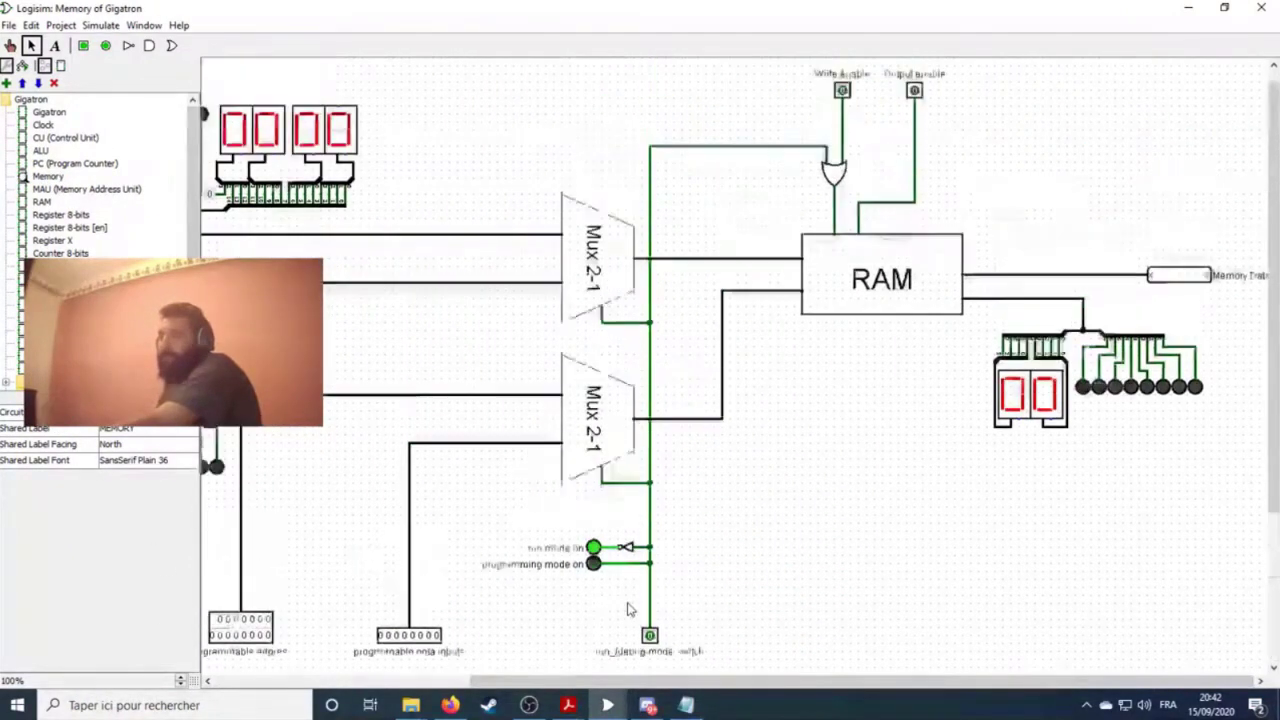
right_click(912, 292)
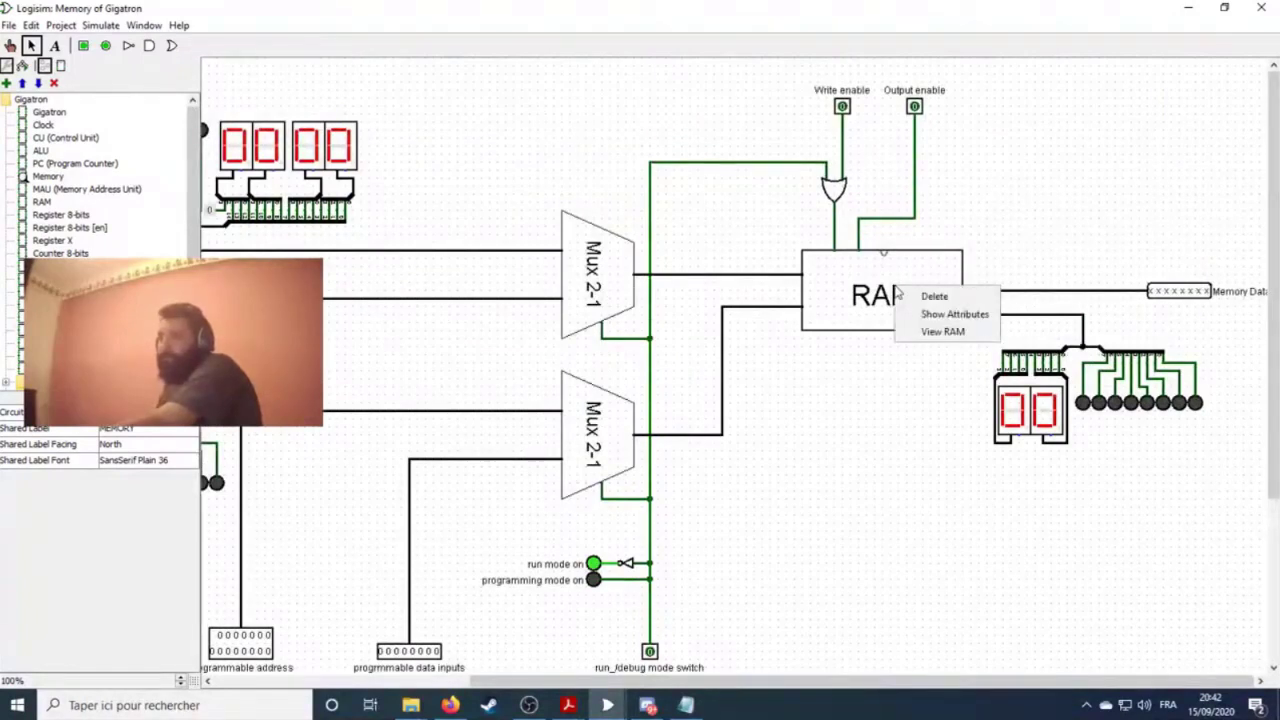
left_click(925, 333)
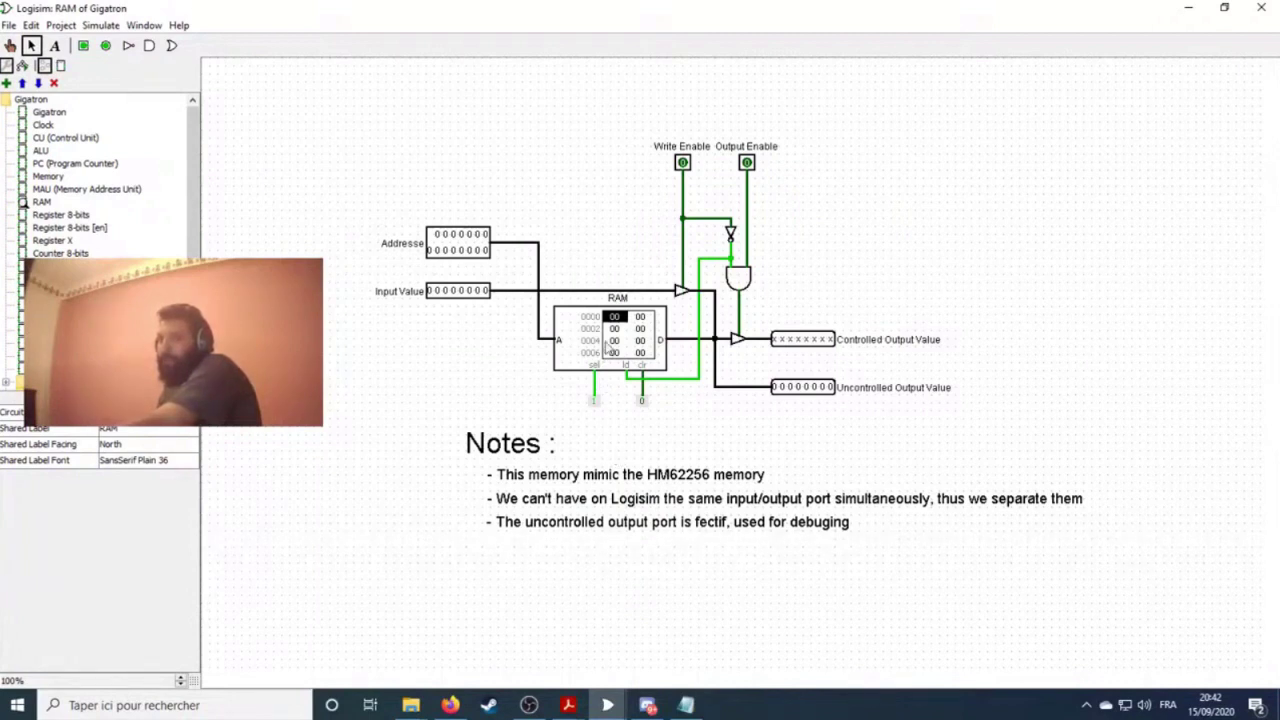
left_click(607, 345)
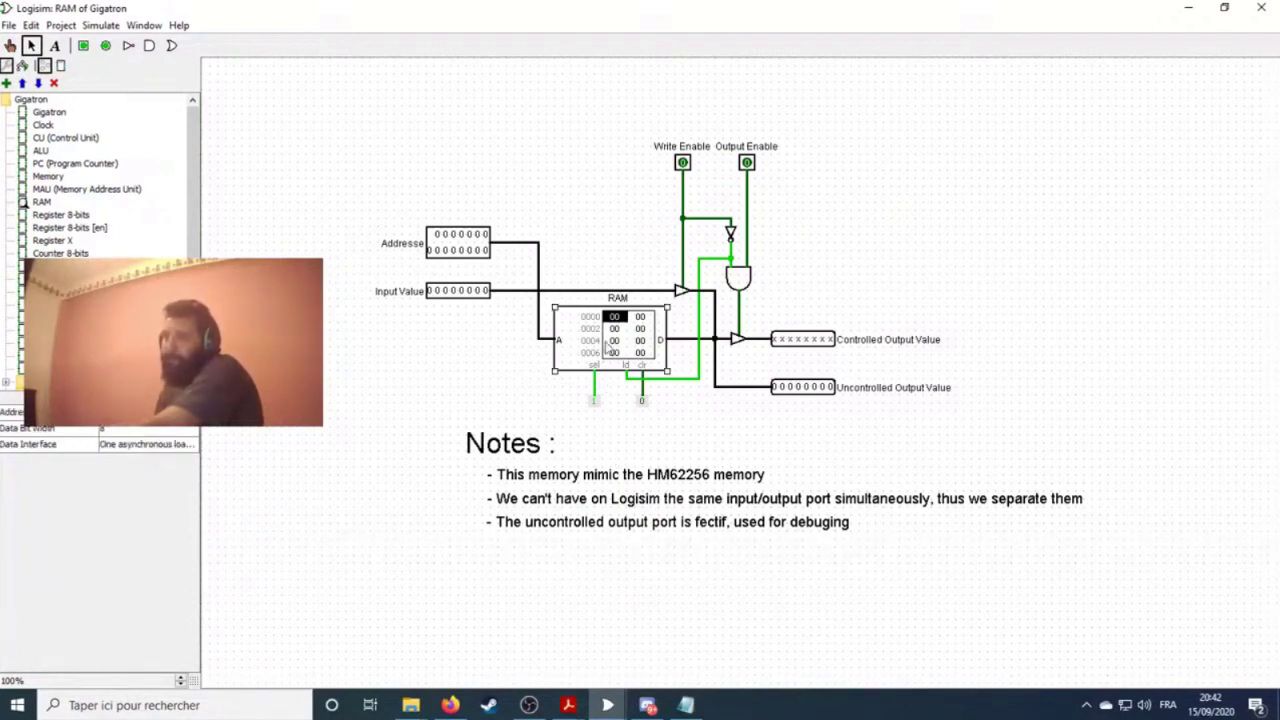